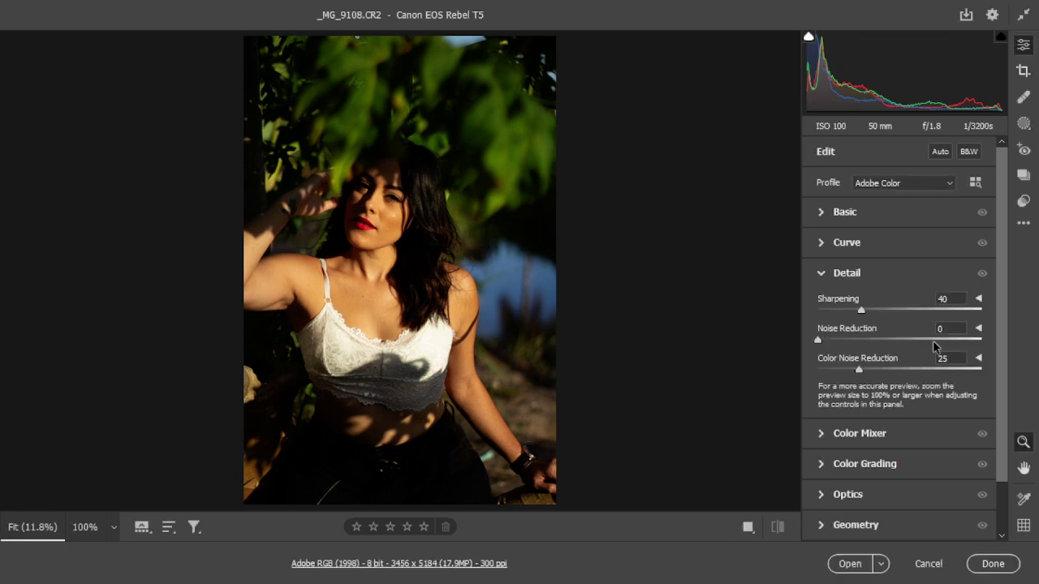
Step: Create Mask 1 with Select Subject so it covers the woman in _MG_9108.CR2
{"action": "left_click", "coordinate": [1023, 124]}
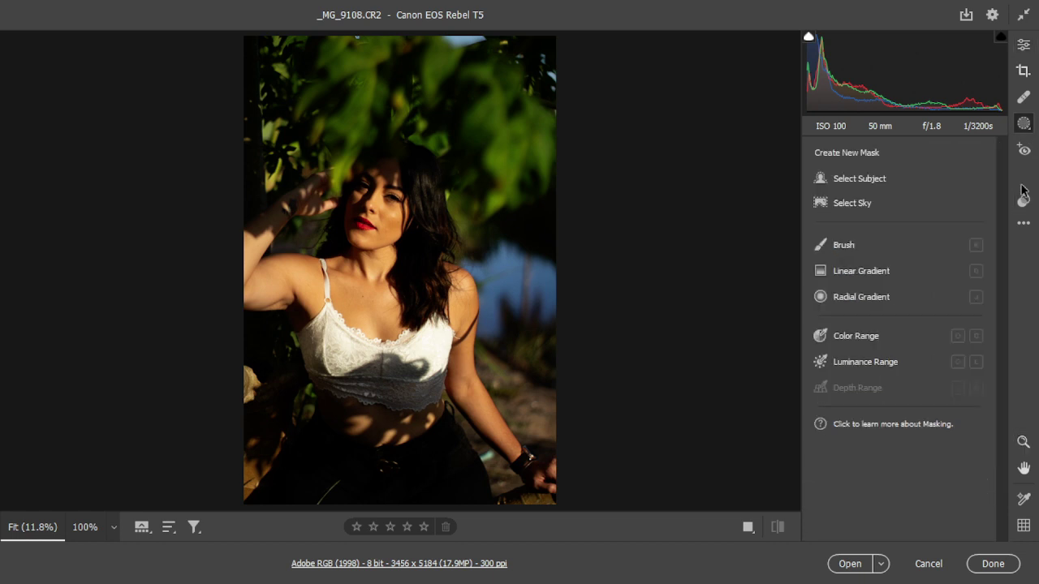
{"action": "left_click", "coordinate": [868, 182]}
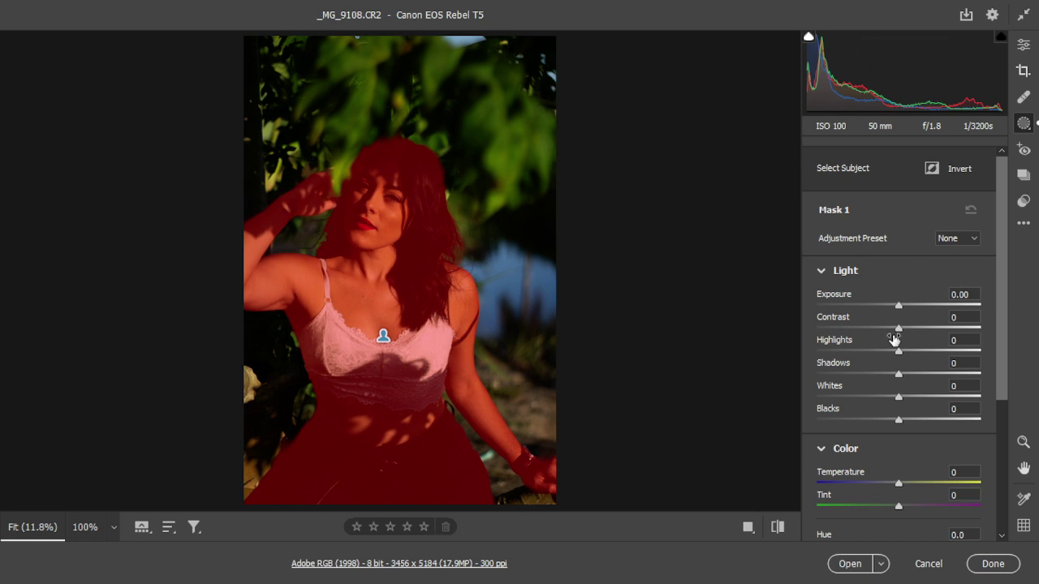
Step: Set Mask 1's Light sliders: exposure -0.15, contrast -15, shadows +88, whites +11, blacks +13
{"action": "left_click_drag", "start_coordinate": [898, 306], "coordinate": [892, 308]}
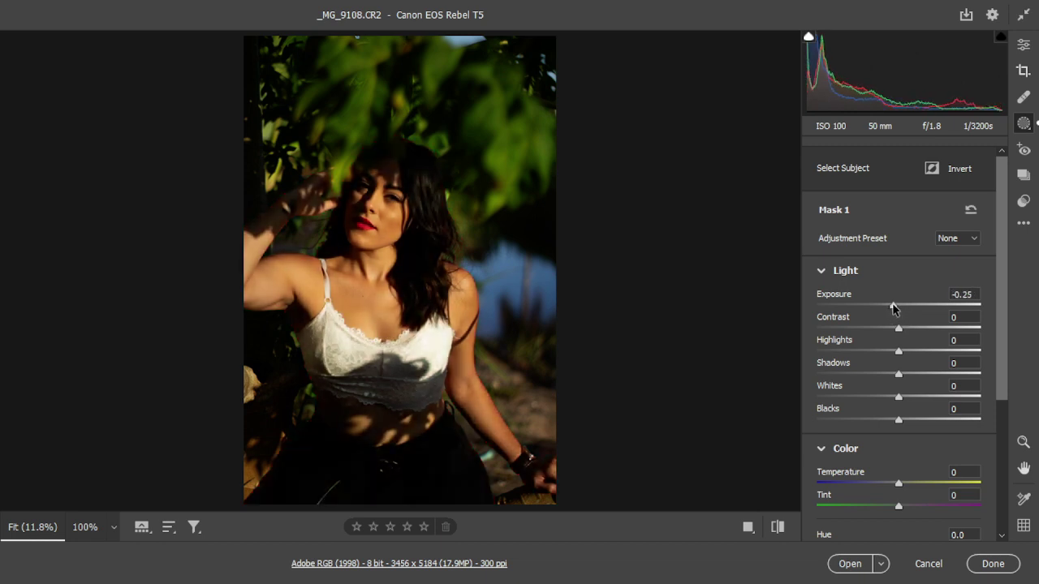
{"action": "mouse_move", "coordinate": [898, 328]}
{"action": "left_mouse_down"}
{"action": "mouse_move", "coordinate": [913, 331]}
{"action": "mouse_move", "coordinate": [895, 329]}
{"action": "mouse_move", "coordinate": [912, 331]}
{"action": "mouse_move", "coordinate": [918, 354]}
{"action": "mouse_move", "coordinate": [908, 354]}
{"action": "mouse_move", "coordinate": [909, 375]}
{"action": "mouse_move", "coordinate": [981, 380]}
{"action": "mouse_move", "coordinate": [970, 387]}
{"action": "left_mouse_up"}
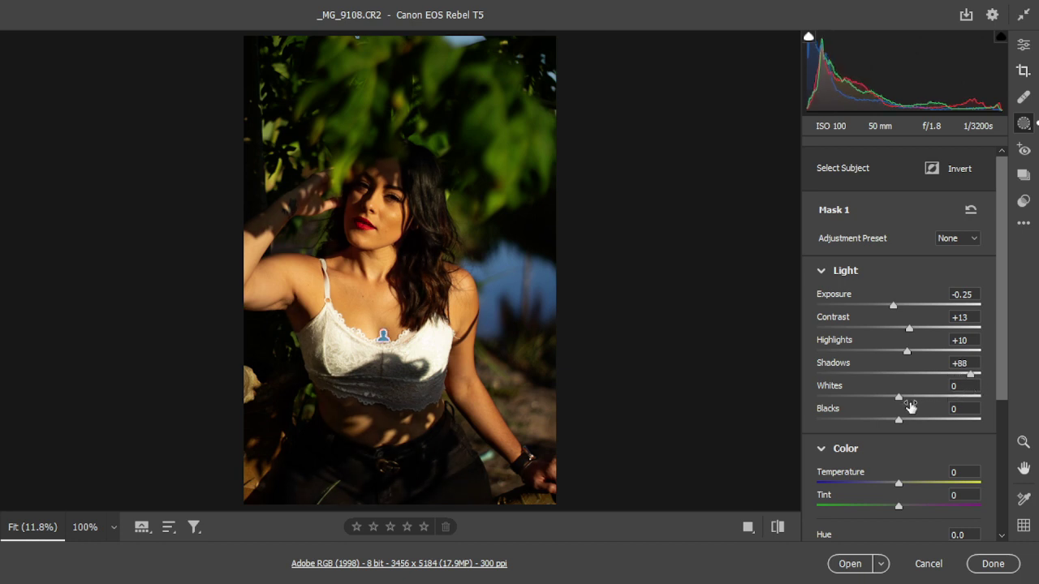
{"action": "mouse_move", "coordinate": [899, 399]}
{"action": "left_mouse_down"}
{"action": "mouse_move", "coordinate": [941, 401]}
{"action": "mouse_move", "coordinate": [904, 400]}
{"action": "mouse_move", "coordinate": [910, 422]}
{"action": "left_mouse_up"}
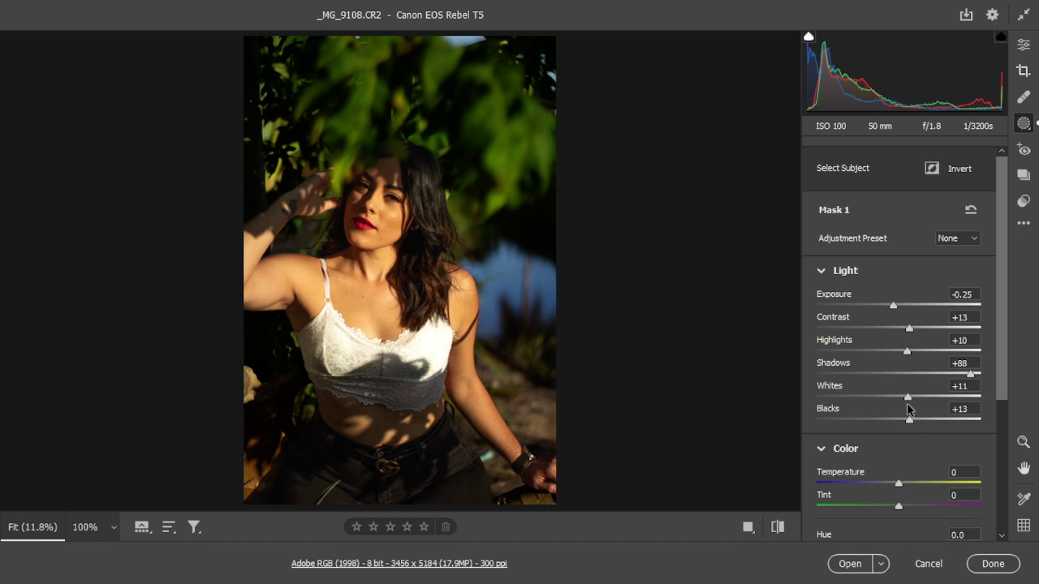
{"action": "left_click_drag", "start_coordinate": [894, 306], "coordinate": [895, 307]}
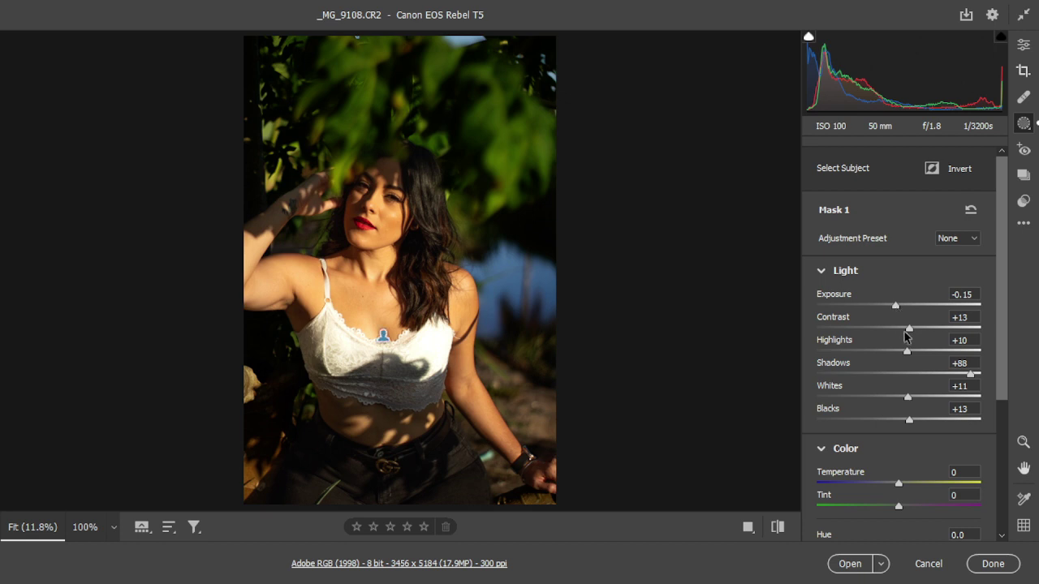
{"action": "left_click_drag", "start_coordinate": [909, 328], "coordinate": [888, 331]}
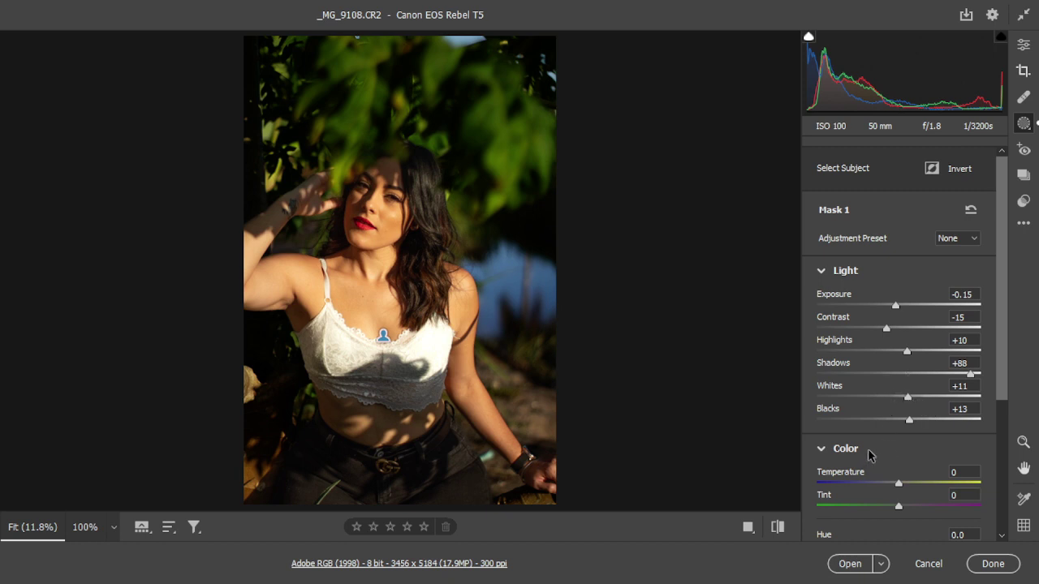
{"action": "scroll", "coordinate": [868, 456], "scroll_direction": "down", "scroll_amount": 3}
{"action": "scroll", "coordinate": [867, 453], "scroll_direction": "down", "scroll_amount": 3}
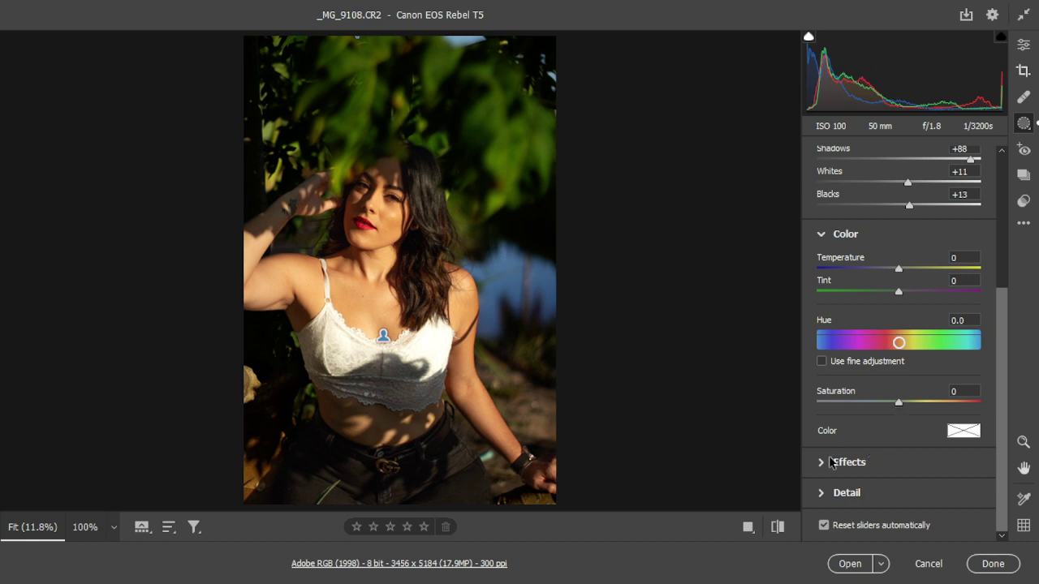
Step: Collapse Color, then give Mask 1's Effects Texture +11, Clarity +7 and Dehaze +4
{"action": "left_click", "coordinate": [821, 235]}
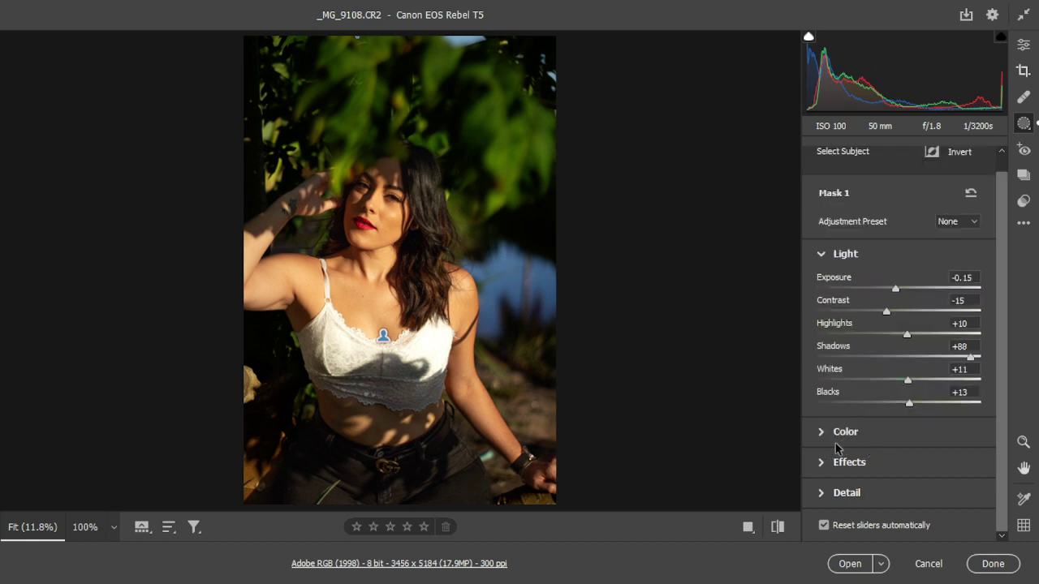
{"action": "left_click", "coordinate": [821, 462]}
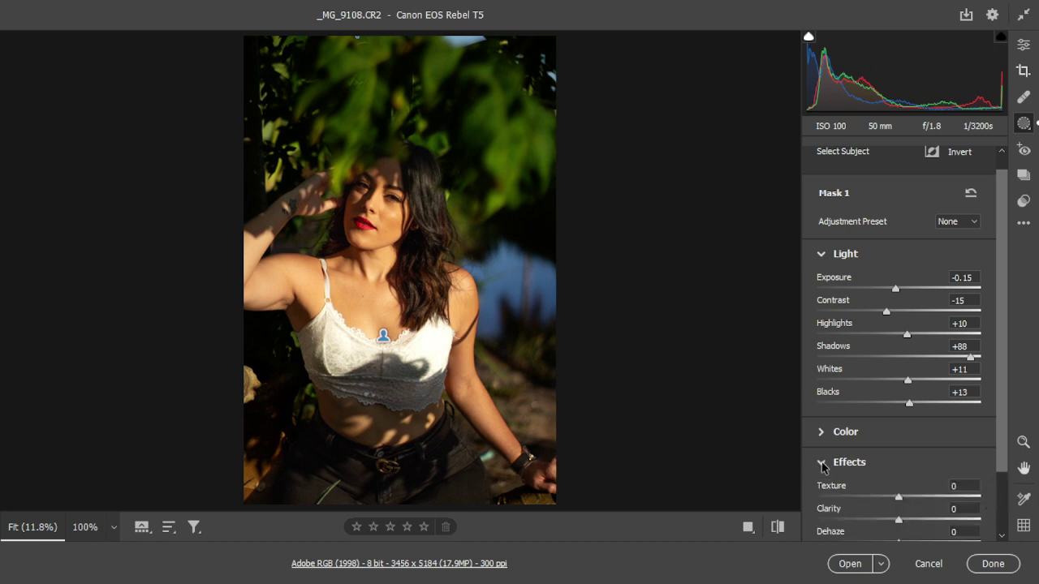
{"action": "scroll", "coordinate": [822, 465], "scroll_direction": "down", "scroll_amount": 2}
{"action": "left_click_drag", "start_coordinate": [899, 425], "coordinate": [910, 432]}
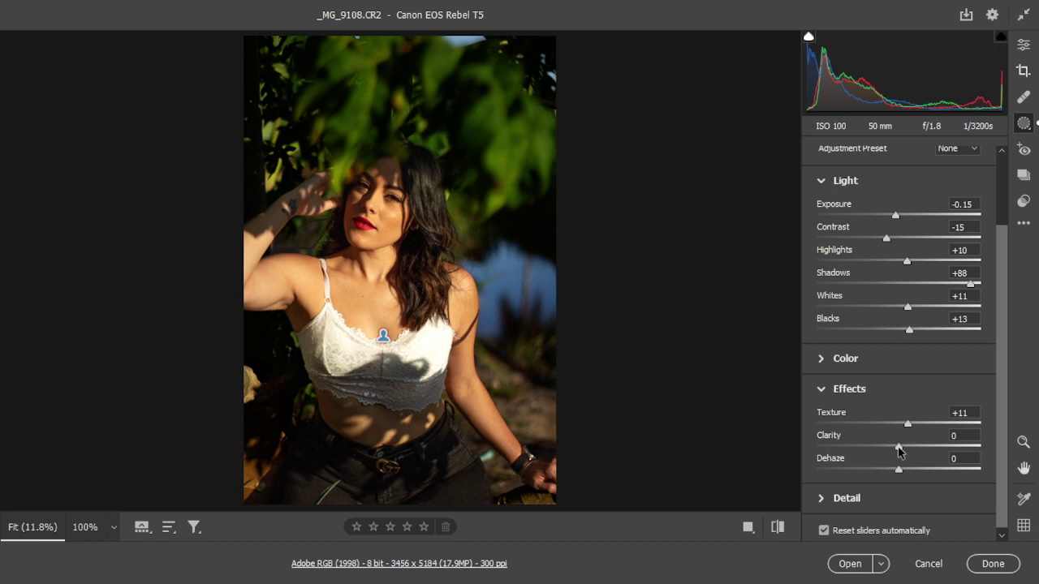
{"action": "mouse_move", "coordinate": [898, 451]}
{"action": "left_mouse_down"}
{"action": "mouse_move", "coordinate": [907, 450]}
{"action": "mouse_move", "coordinate": [884, 450]}
{"action": "mouse_move", "coordinate": [907, 449]}
{"action": "left_mouse_up"}
{"action": "left_click_drag", "start_coordinate": [898, 469], "coordinate": [902, 469]}
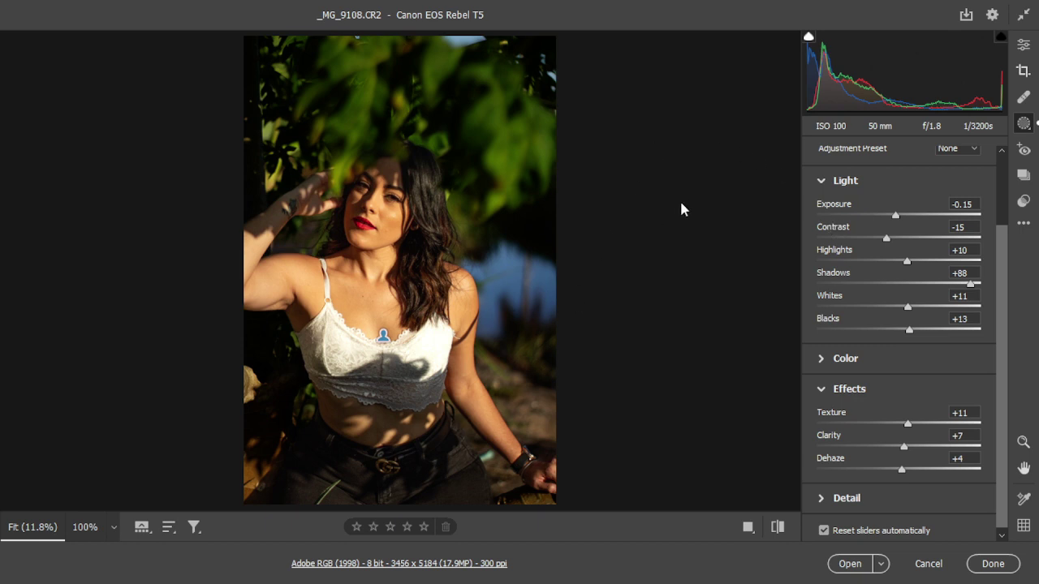
Step: Draw a linear gradient up from the photo's bottom edge and tilt it slightly
{"action": "key", "text": "g"}
{"action": "mouse_move", "coordinate": [388, 500]}
{"action": "left_mouse_down"}
{"action": "mouse_move", "coordinate": [399, 407]}
{"action": "mouse_move", "coordinate": [388, 411]}
{"action": "left_mouse_up"}
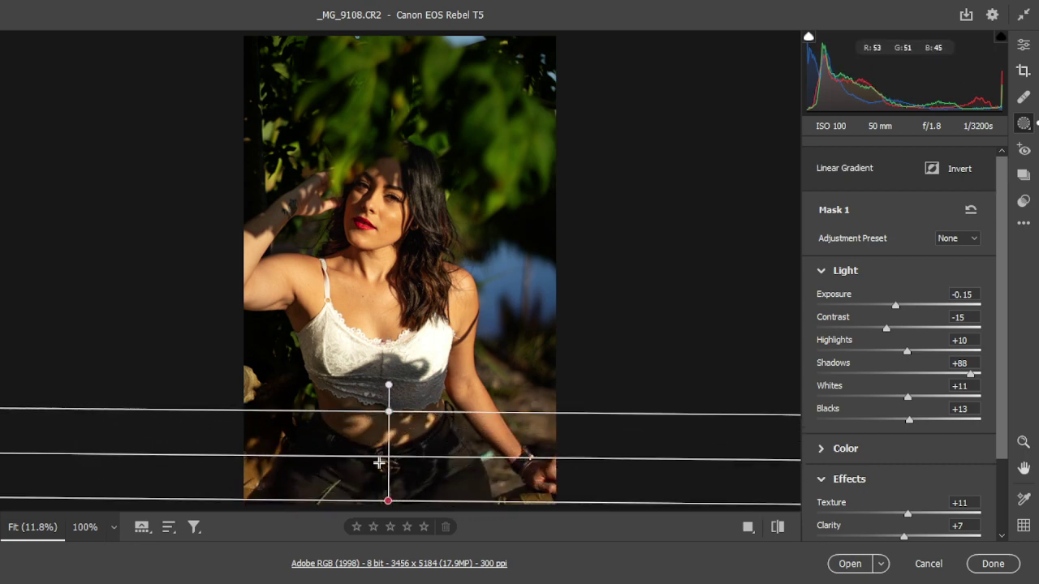
{"action": "left_click_drag", "start_coordinate": [393, 507], "coordinate": [389, 506]}
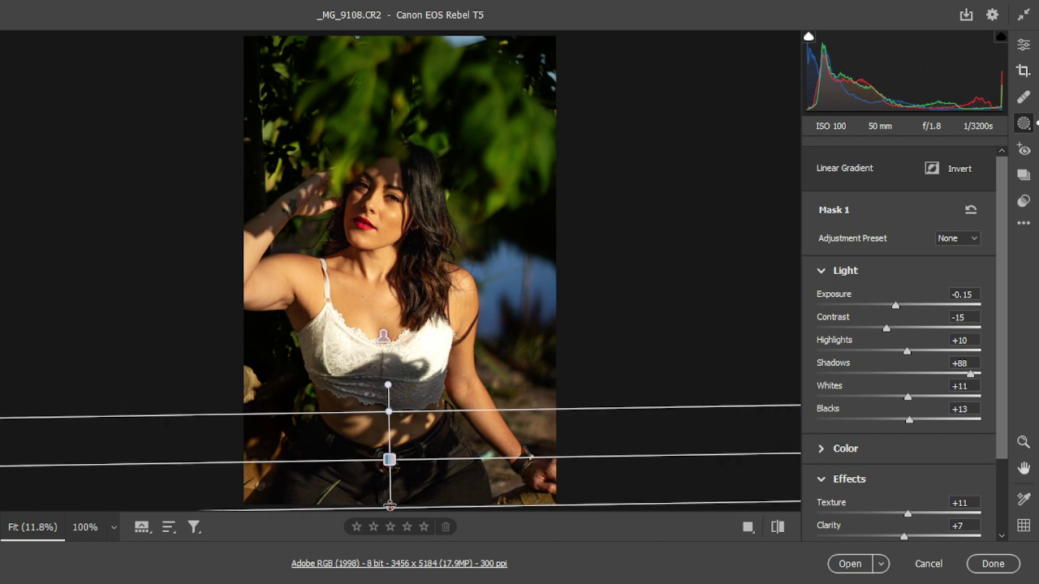
{"action": "left_click_drag", "start_coordinate": [390, 505], "coordinate": [390, 503]}
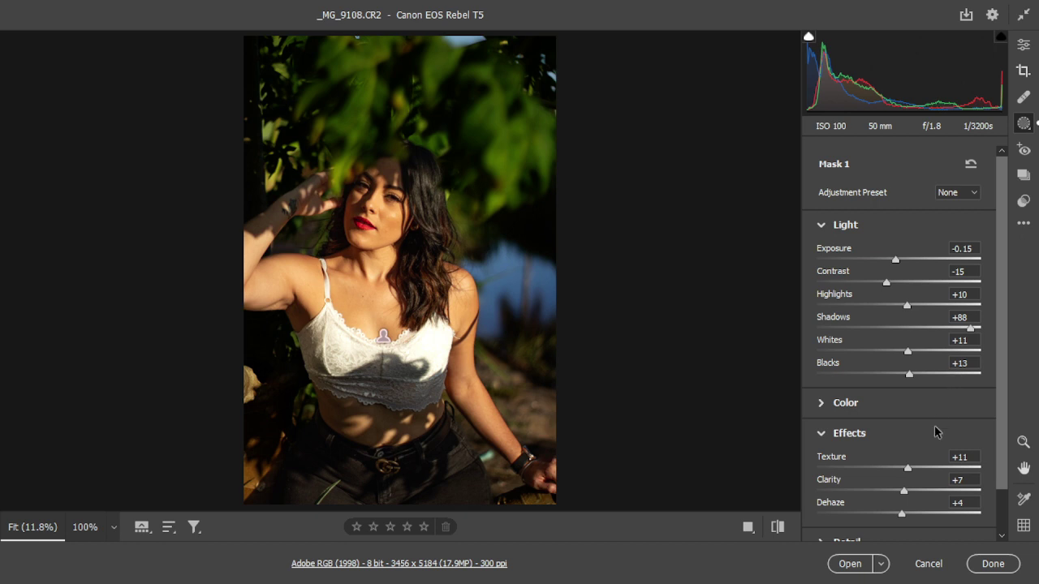
Step: Collapse the mask's Light, Color and Effects sections and confirm the mask
{"action": "left_click", "coordinate": [821, 228]}
{"action": "left_click", "coordinate": [822, 228]}
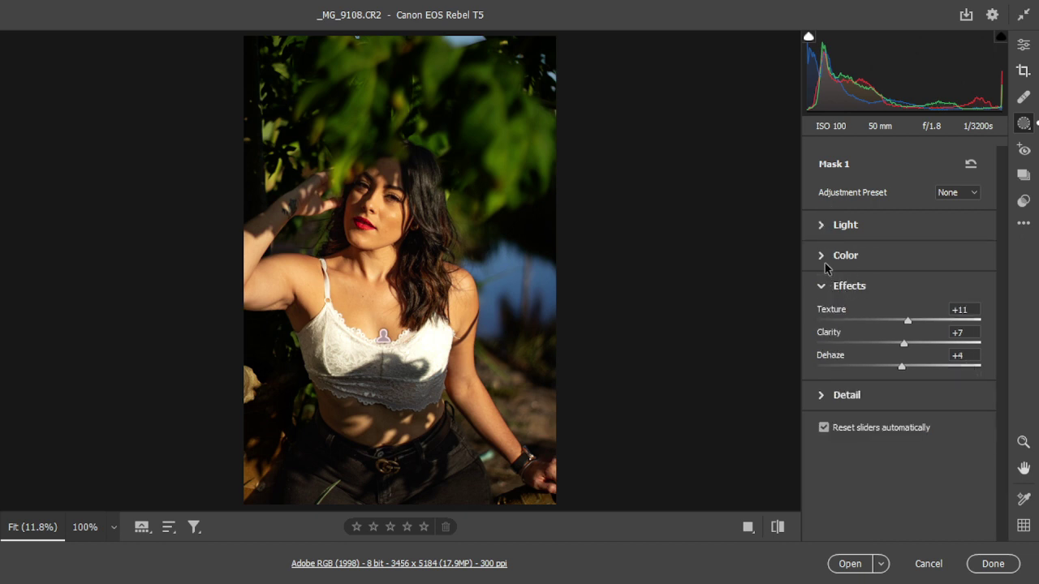
{"action": "left_click", "coordinate": [822, 256]}
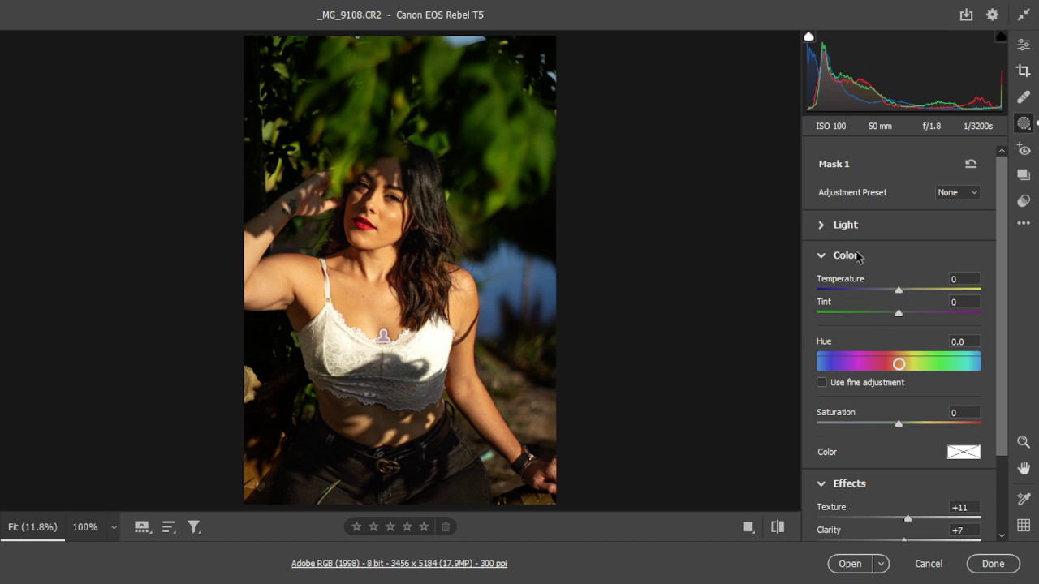
{"action": "left_click", "coordinate": [826, 258]}
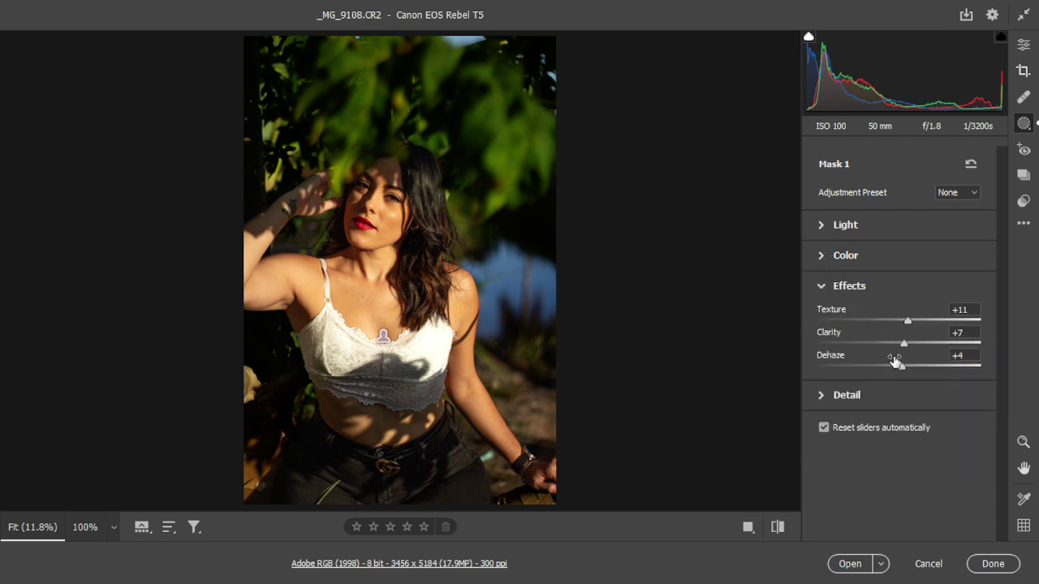
{"action": "left_click", "coordinate": [821, 287]}
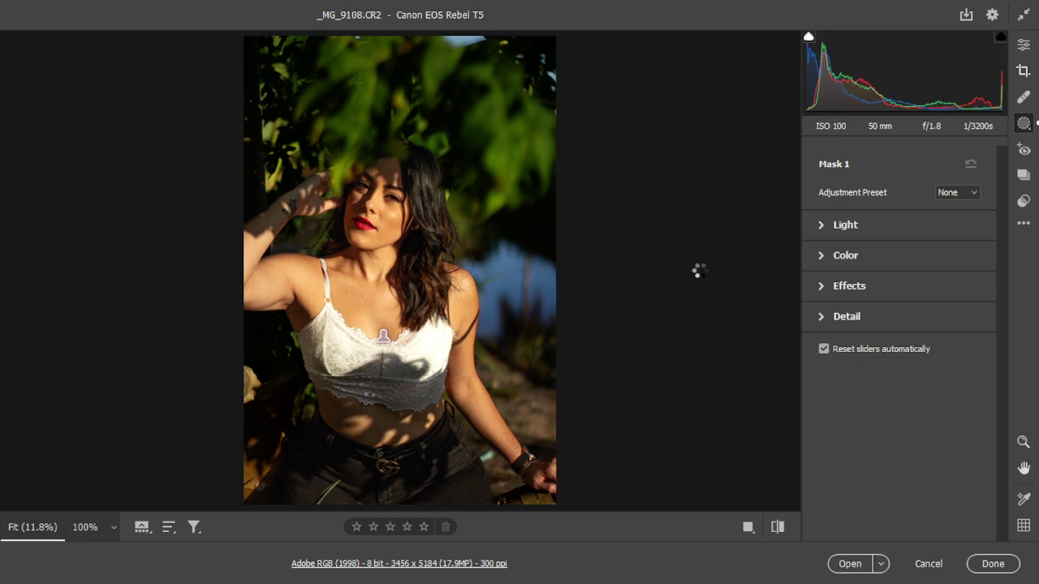
{"action": "key", "text": "Return"}
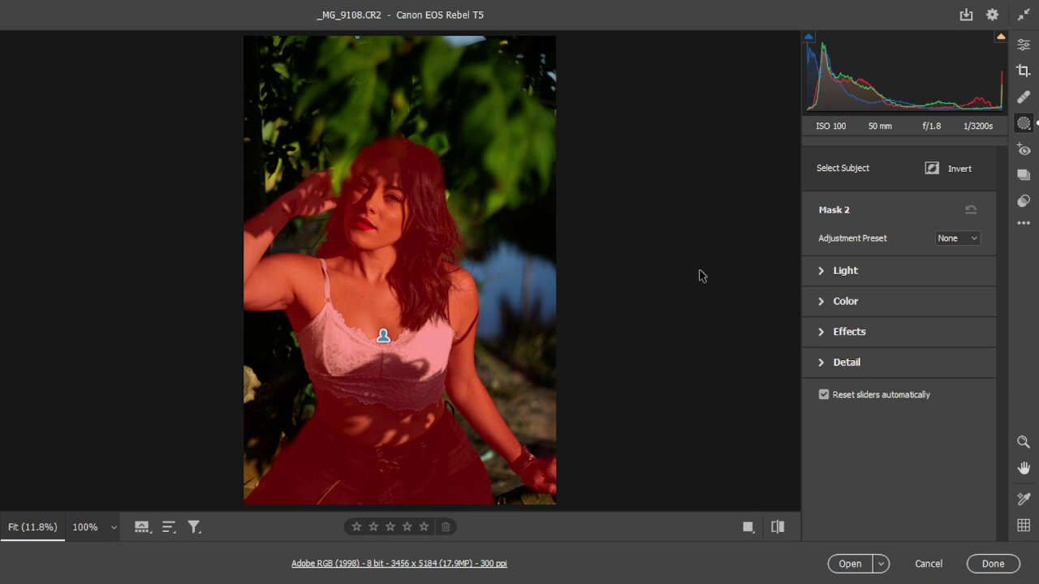
Step: Invert the new subject mask so it covers the background
{"action": "left_click", "coordinate": [966, 169]}
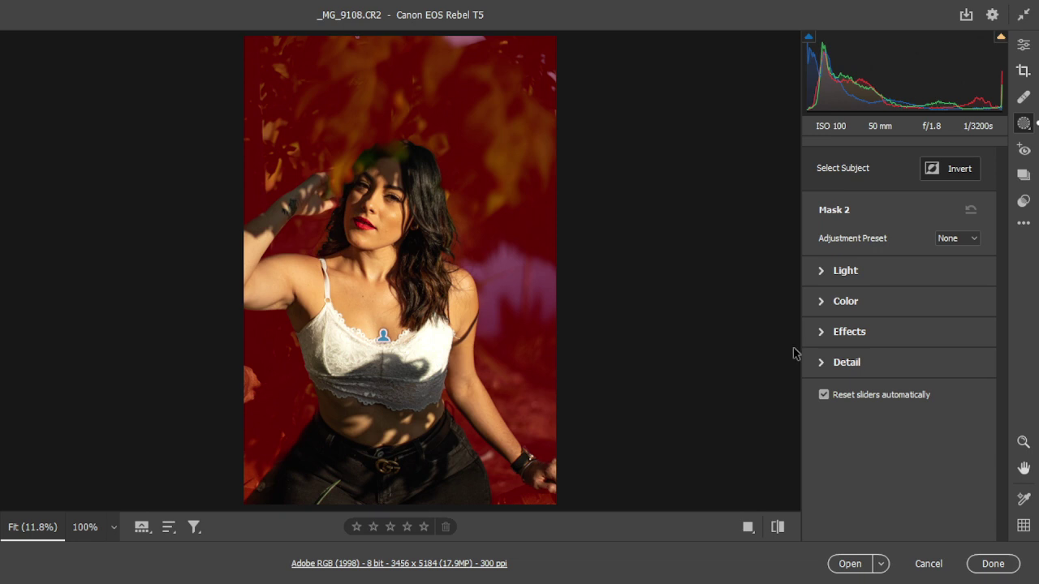
Step: Set Mask 2's exposure to +0.35 and whites to +34, then collapse the Light section
{"action": "left_click", "coordinate": [821, 271]}
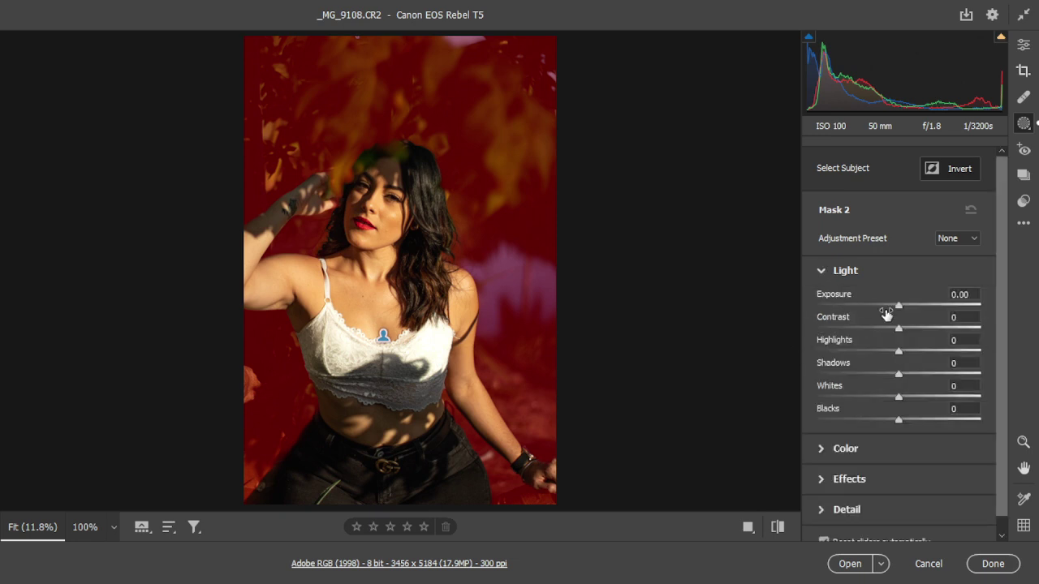
{"action": "left_click_drag", "start_coordinate": [899, 311], "coordinate": [907, 311]}
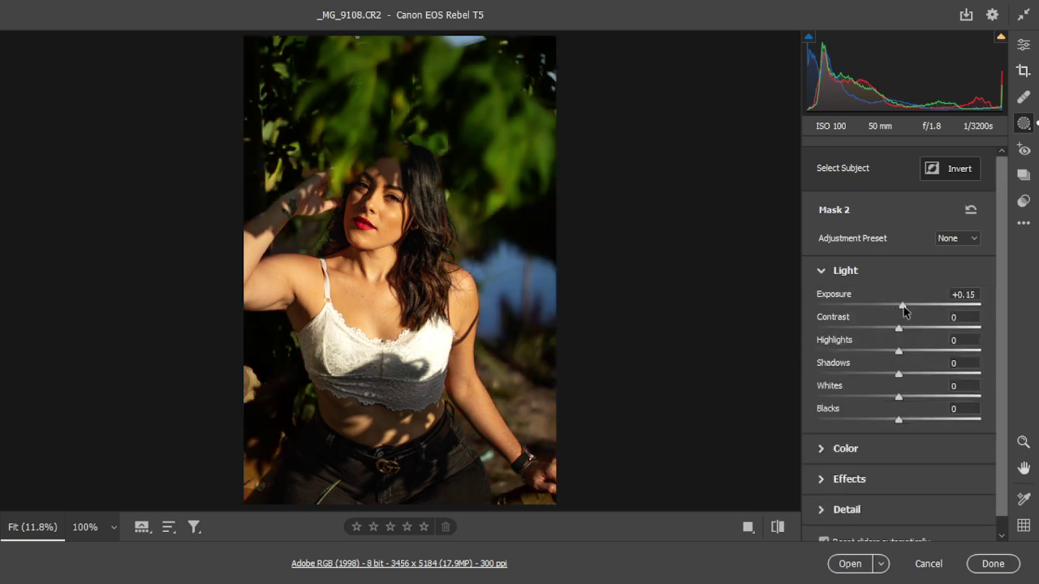
{"action": "left_click_drag", "start_coordinate": [907, 311], "coordinate": [907, 310]}
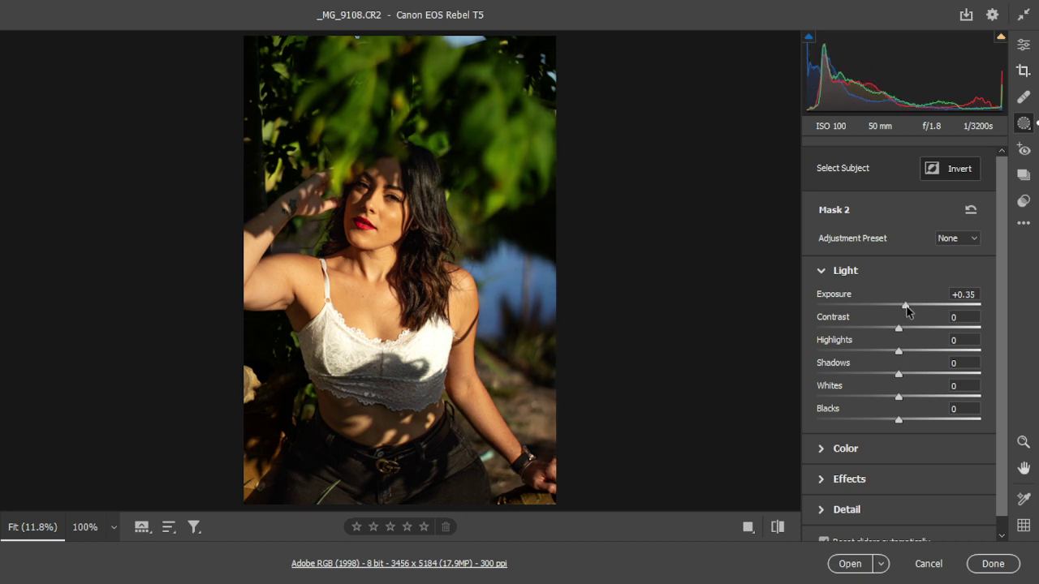
{"action": "mouse_move", "coordinate": [907, 311]}
{"action": "left_mouse_down"}
{"action": "mouse_move", "coordinate": [885, 331]}
{"action": "mouse_move", "coordinate": [909, 330]}
{"action": "mouse_move", "coordinate": [916, 354]}
{"action": "mouse_move", "coordinate": [930, 355]}
{"action": "mouse_move", "coordinate": [903, 356]}
{"action": "mouse_move", "coordinate": [927, 357]}
{"action": "left_mouse_up"}
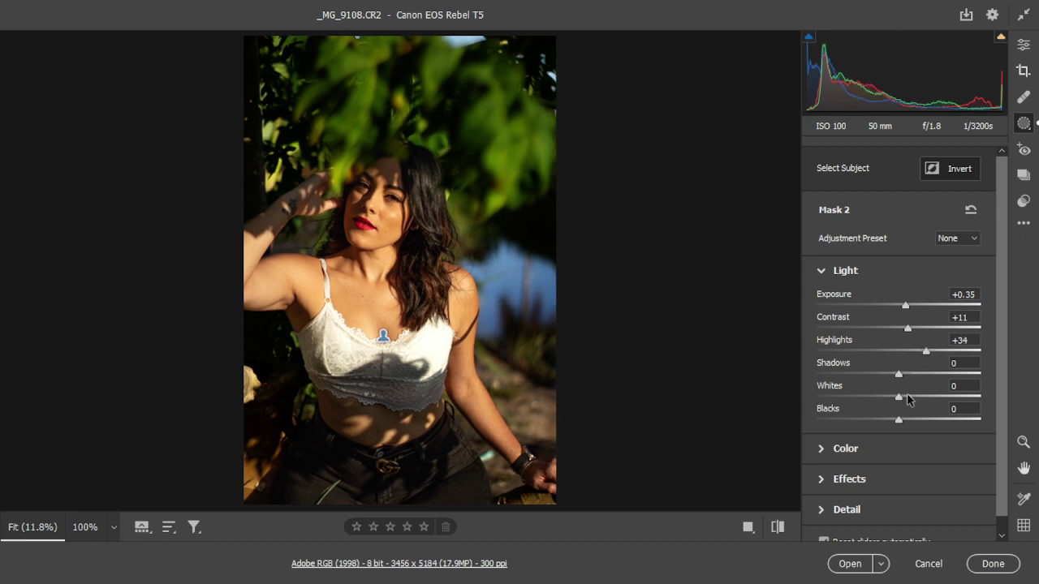
{"action": "left_click_drag", "start_coordinate": [912, 399], "coordinate": [925, 401]}
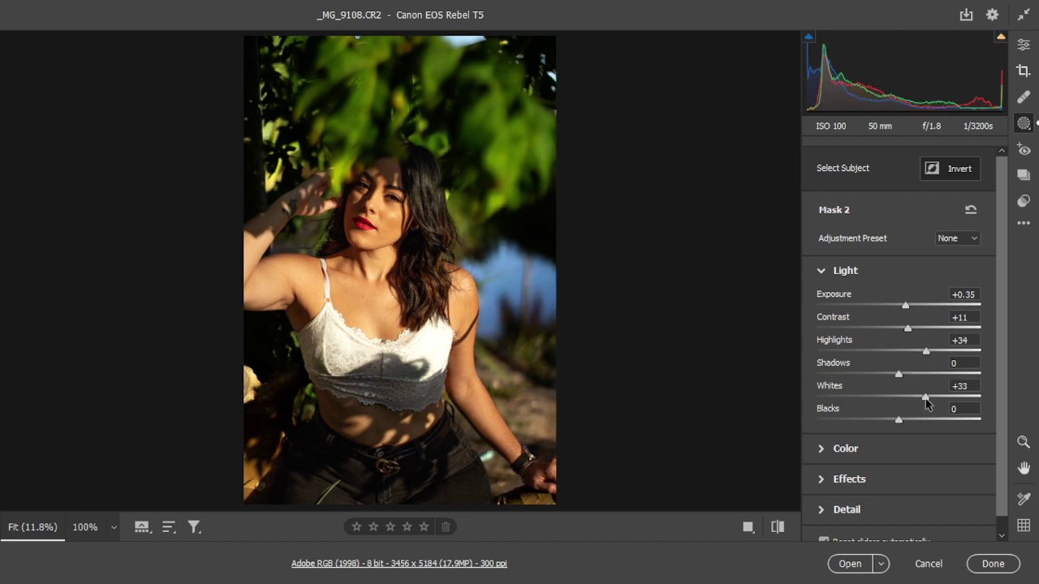
{"action": "left_click_drag", "start_coordinate": [926, 404], "coordinate": [928, 405]}
{"action": "left_click", "coordinate": [823, 270]}
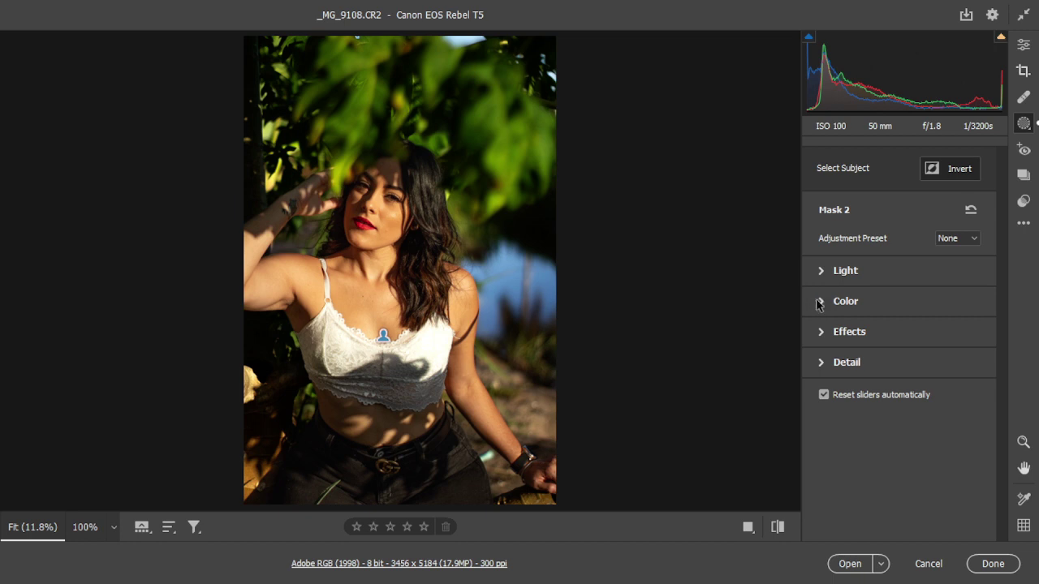
Step: Give Mask 2 a Temperature of +3 and a Hue of -2.5 in its Color section
{"action": "left_click", "coordinate": [821, 302]}
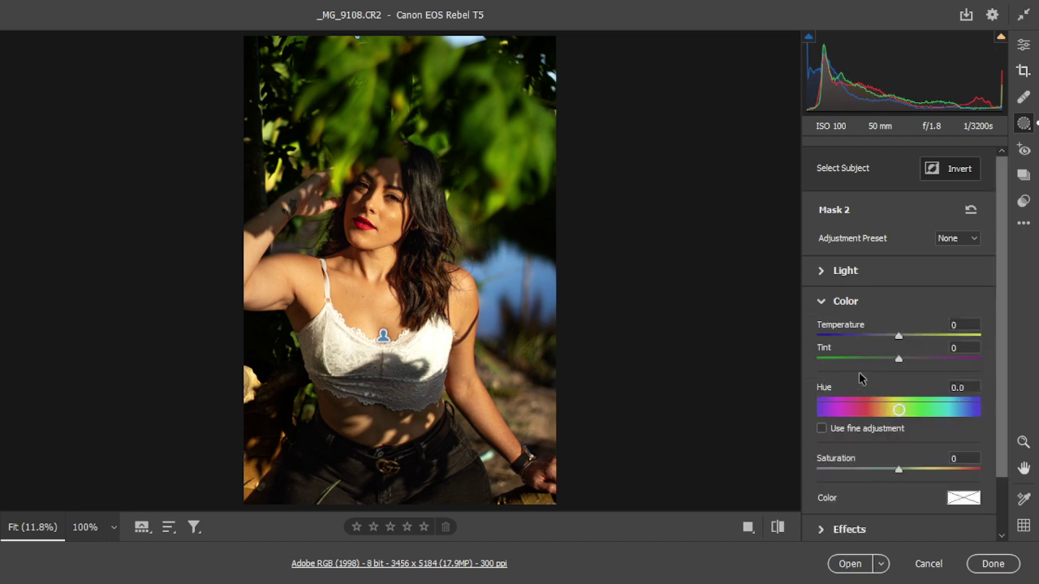
{"action": "left_click_drag", "start_coordinate": [901, 339], "coordinate": [903, 341]}
{"action": "left_click", "coordinate": [823, 305]}
{"action": "left_click", "coordinate": [822, 304]}
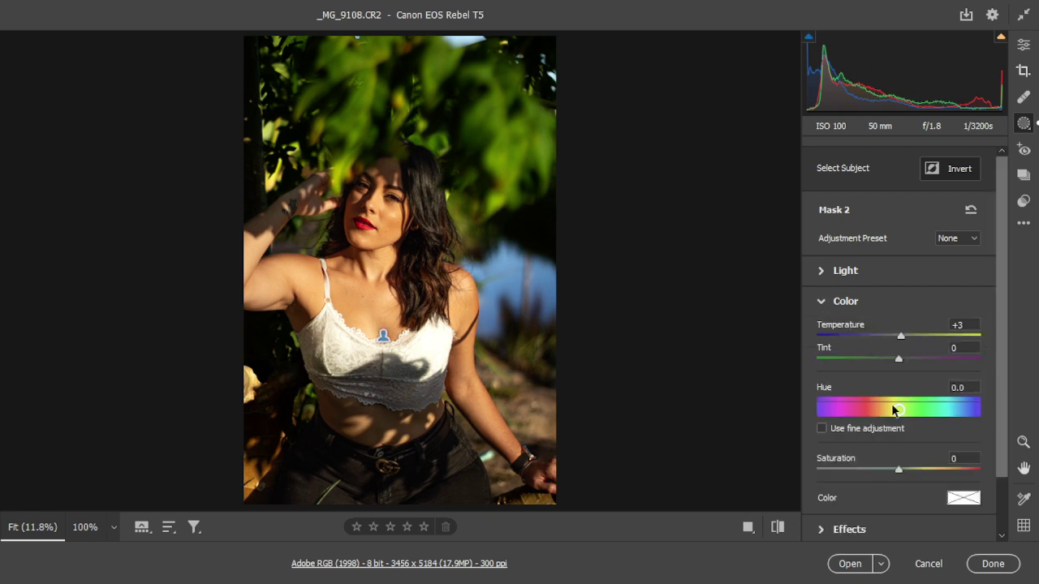
{"action": "left_click_drag", "start_coordinate": [896, 412], "coordinate": [899, 414]}
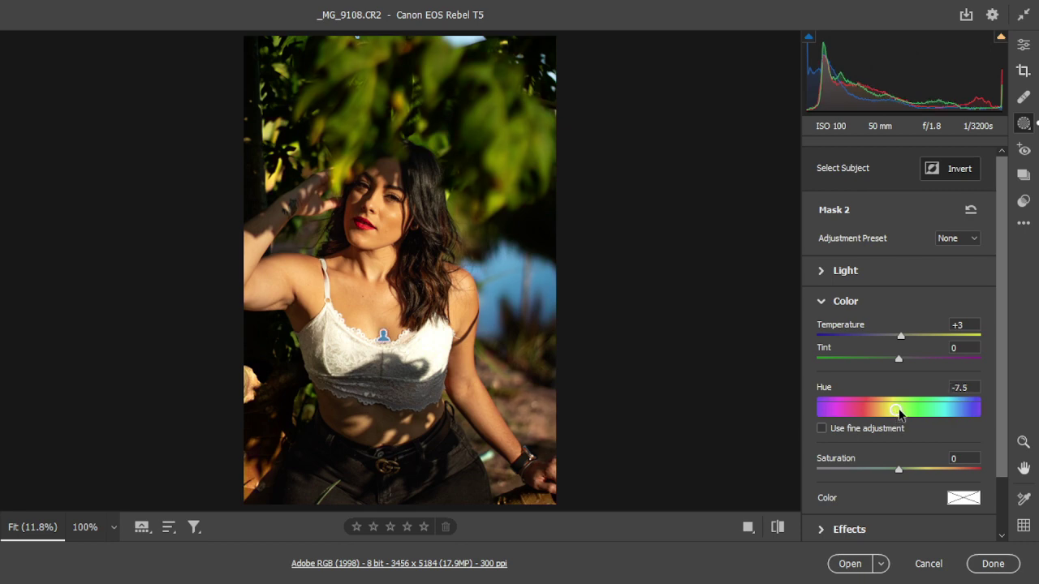
{"action": "left_click", "coordinate": [899, 414]}
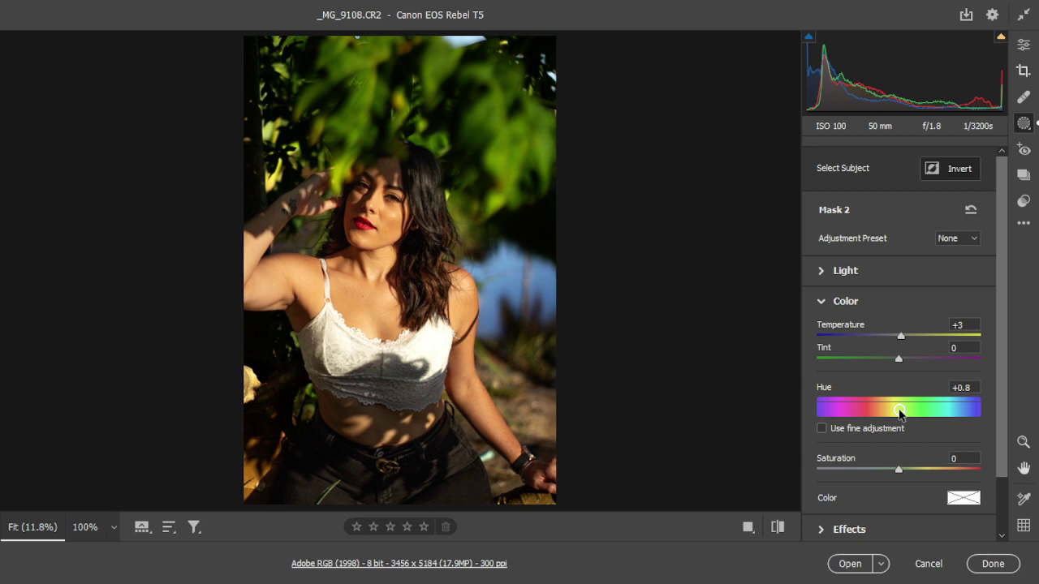
{"action": "left_click_drag", "start_coordinate": [899, 414], "coordinate": [898, 414]}
{"action": "mouse_move", "coordinate": [383, 335]}
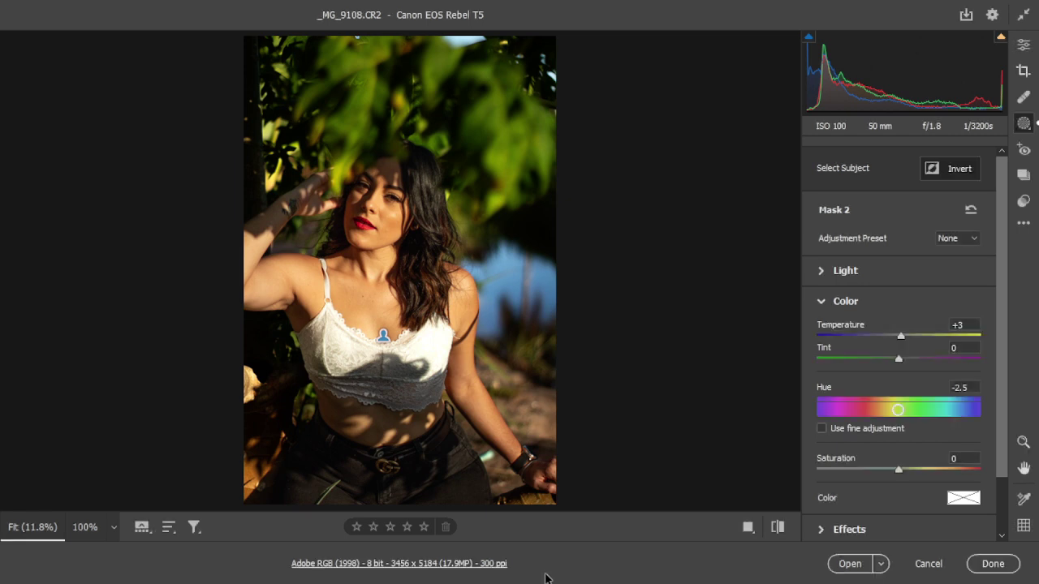
{"action": "left_click", "coordinate": [821, 301]}
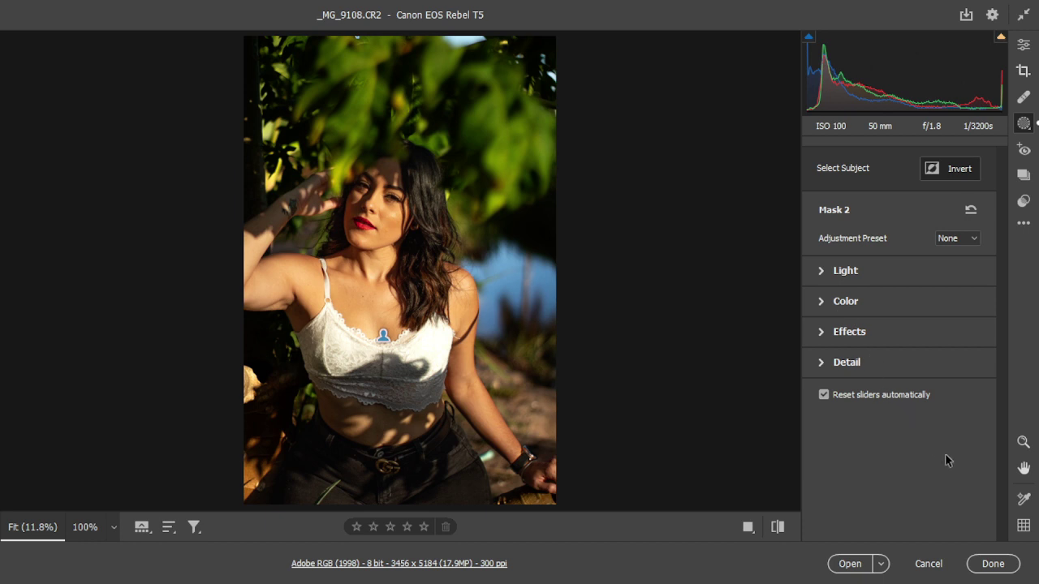
{"action": "left_click", "coordinate": [822, 334]}
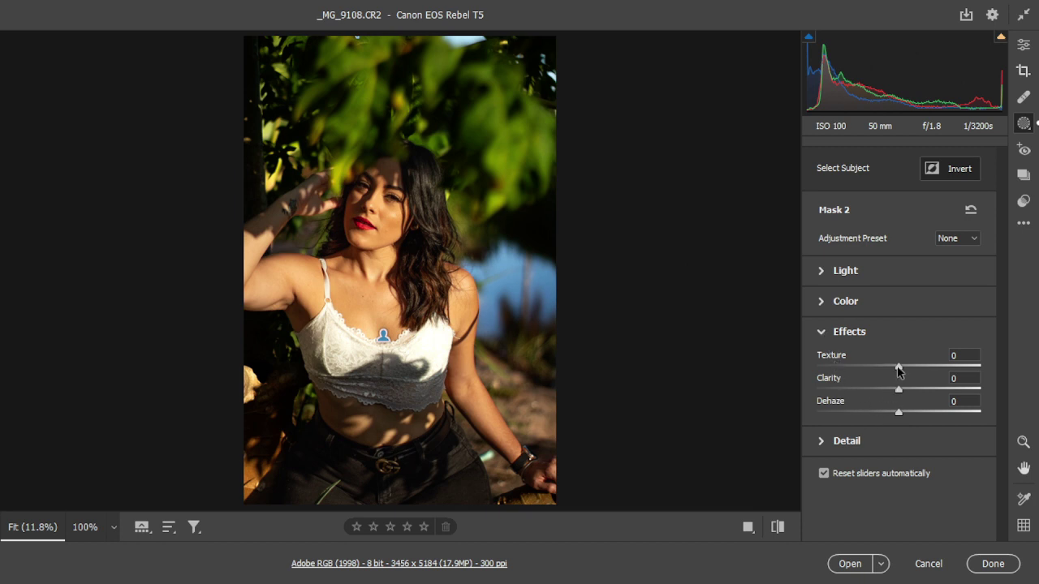
Step: Set Mask 2's Texture to -15, Clarity to -30 and Dehaze to -23
{"action": "left_click_drag", "start_coordinate": [897, 369], "coordinate": [885, 369]}
{"action": "mouse_move", "coordinate": [898, 389]}
{"action": "left_mouse_down"}
{"action": "mouse_move", "coordinate": [873, 391]}
{"action": "mouse_move", "coordinate": [878, 414]}
{"action": "left_mouse_up"}
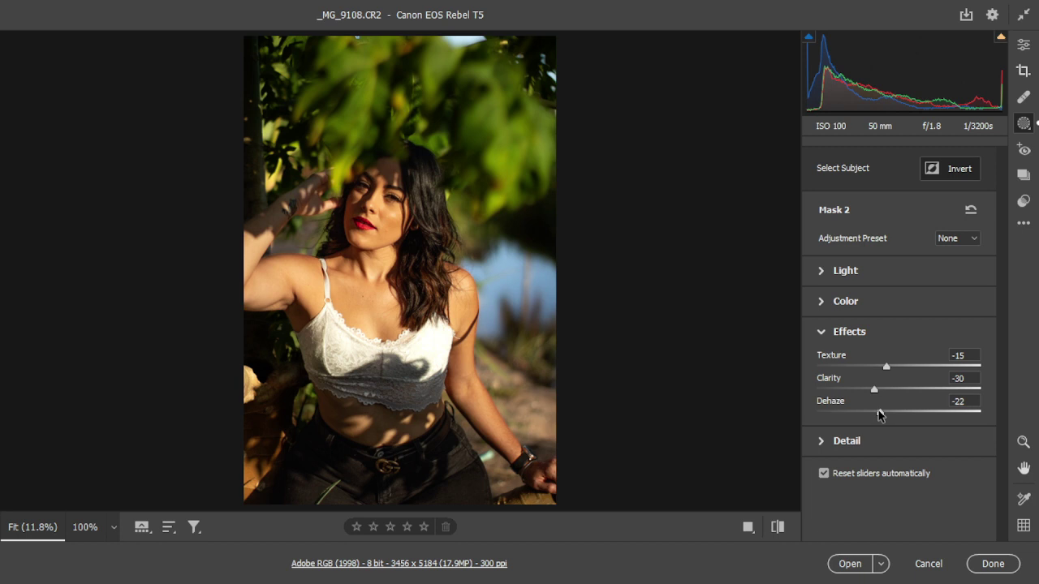
{"action": "left_click_drag", "start_coordinate": [878, 414], "coordinate": [878, 414]}
Step: Lower Mask 2's whites to +19, collapse its sections and return to global edits
{"action": "left_click", "coordinate": [828, 271]}
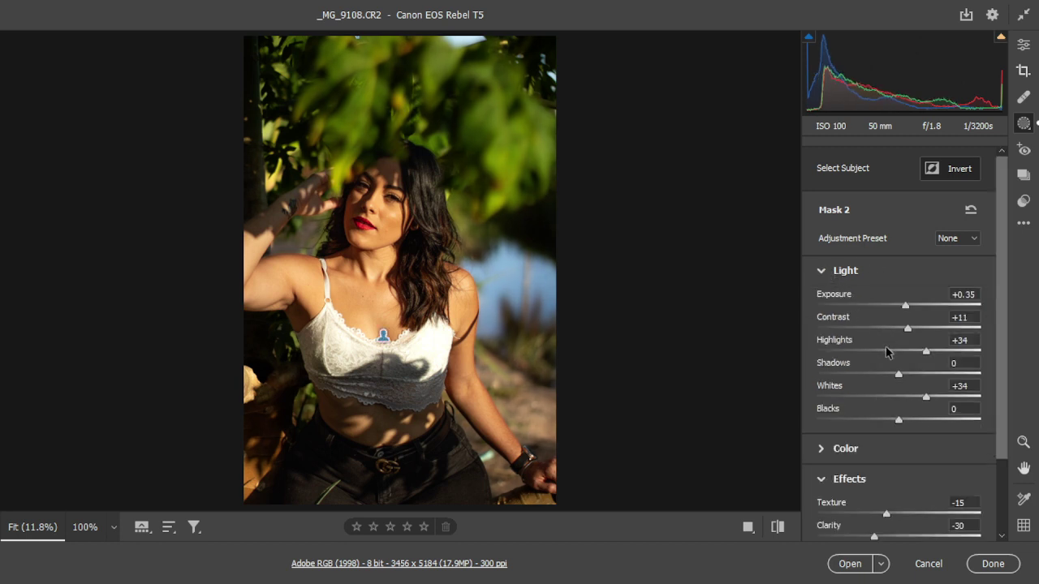
{"action": "left_click_drag", "start_coordinate": [926, 399], "coordinate": [914, 398]}
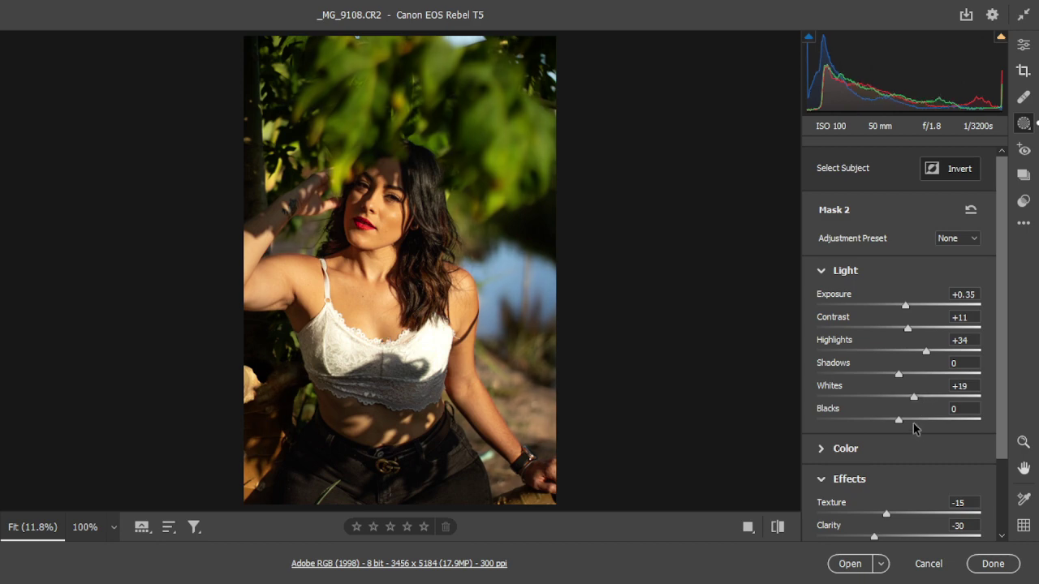
{"action": "left_click", "coordinate": [821, 271]}
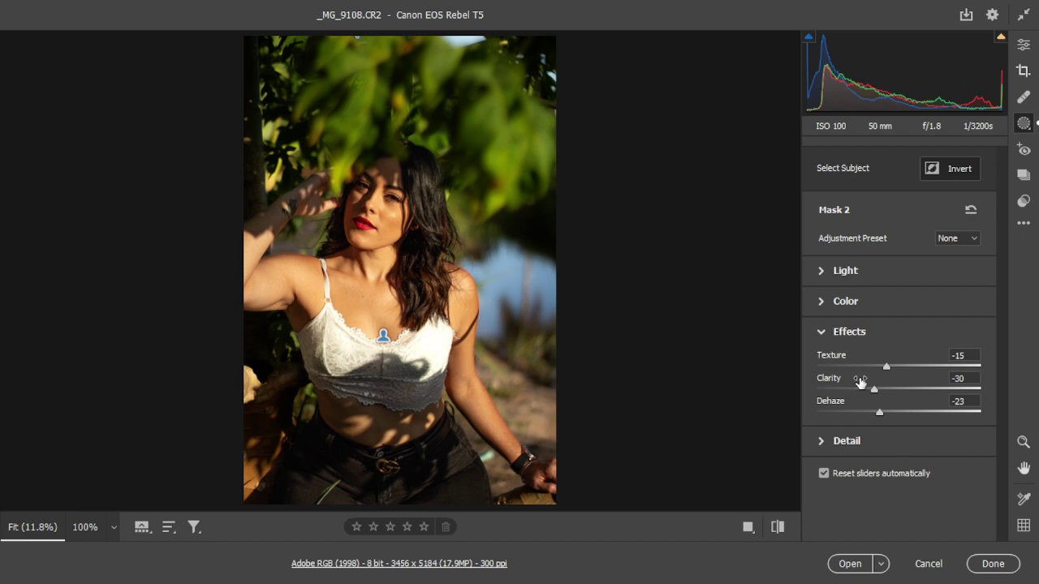
{"action": "left_click", "coordinate": [821, 333]}
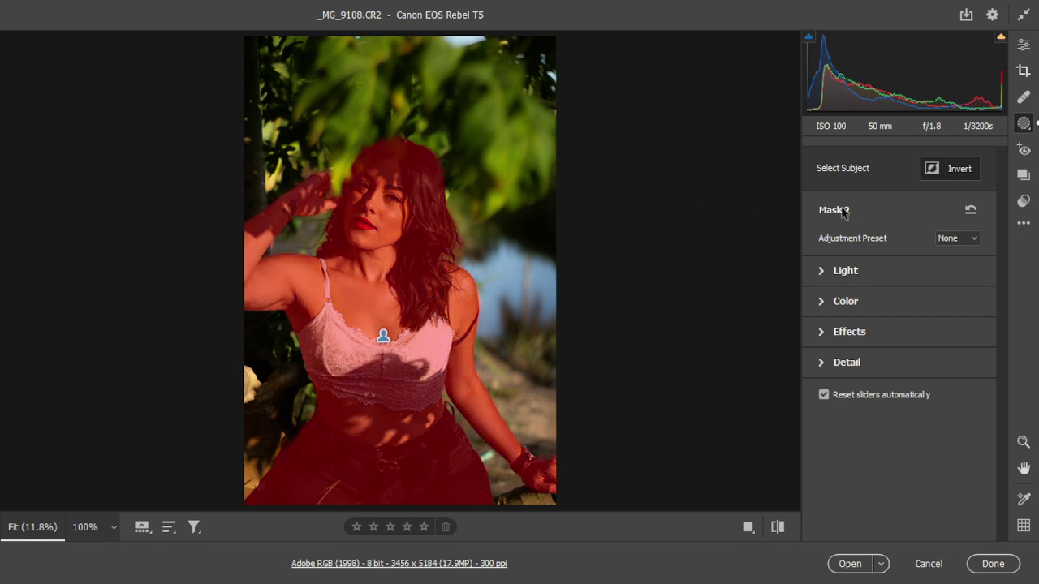
{"action": "left_click", "coordinate": [1025, 51]}
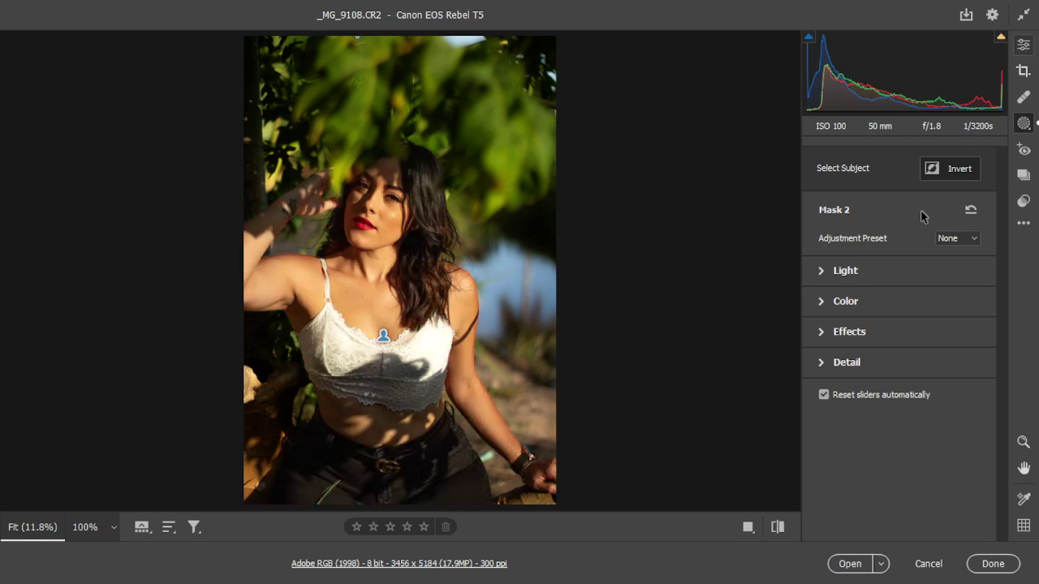
{"action": "left_click", "coordinate": [819, 277]}
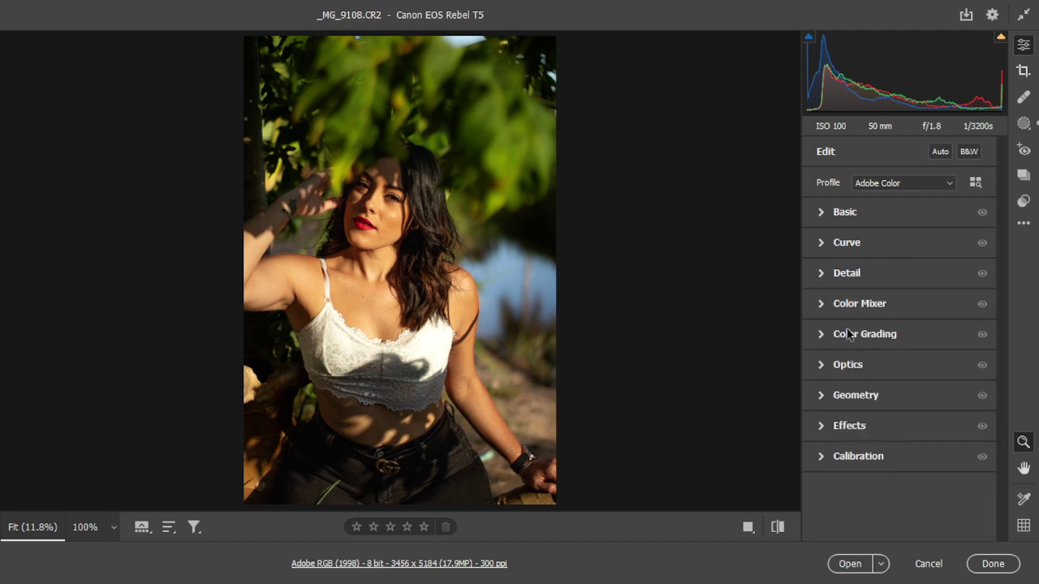
Step: In Color Mixer, set Blues hue -20 and luminance Reds +15, Oranges -8, Yellows -17, Blues +12
{"action": "left_click", "coordinate": [821, 305]}
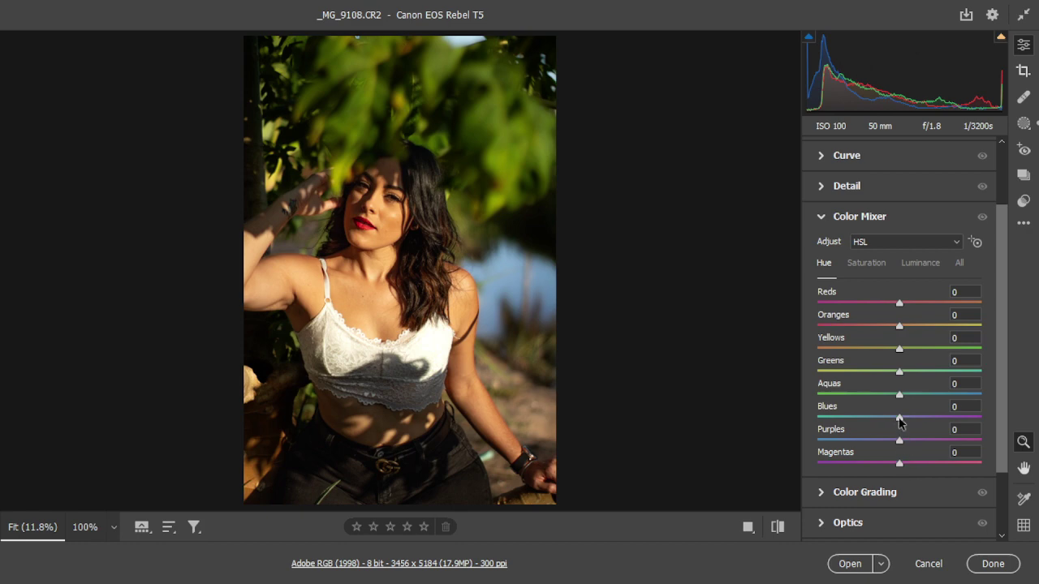
{"action": "left_click_drag", "start_coordinate": [899, 420], "coordinate": [884, 418]}
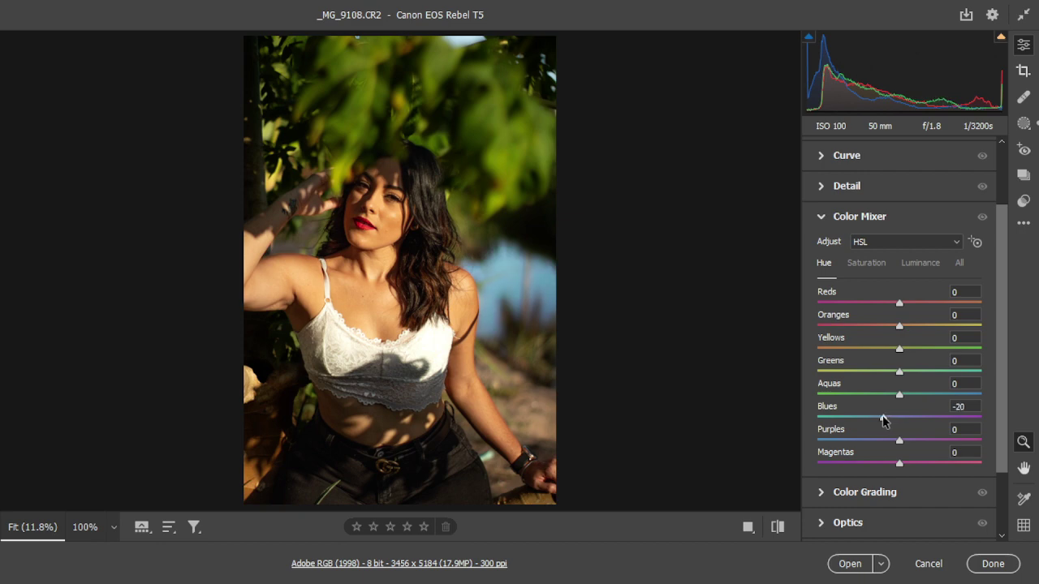
{"action": "left_click", "coordinate": [922, 262]}
{"action": "mouse_move", "coordinate": [902, 422]}
{"action": "left_mouse_down"}
{"action": "mouse_move", "coordinate": [931, 419]}
{"action": "mouse_move", "coordinate": [911, 422]}
{"action": "left_mouse_up"}
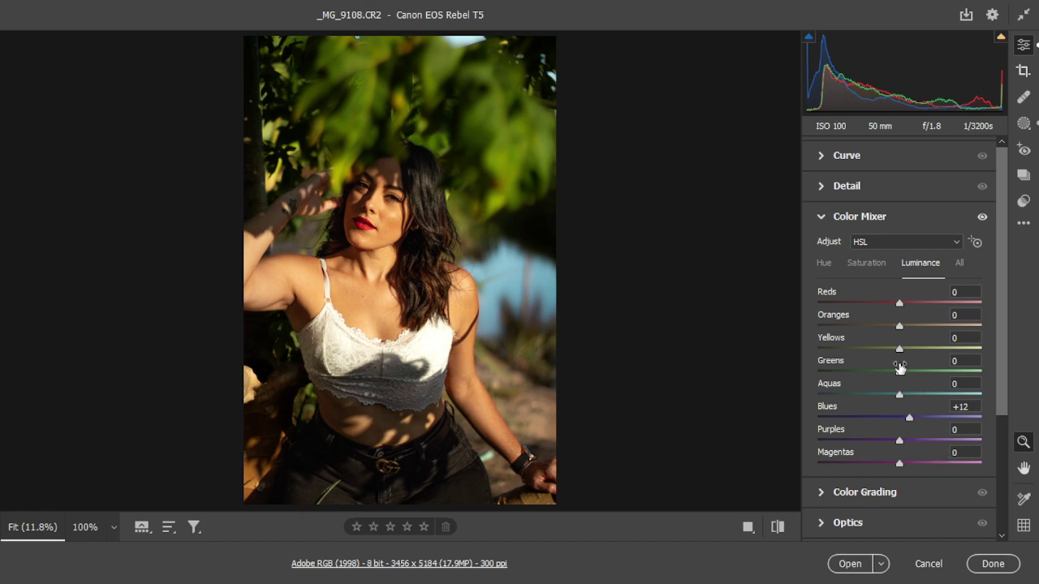
{"action": "mouse_move", "coordinate": [898, 350]}
{"action": "left_mouse_down"}
{"action": "mouse_move", "coordinate": [918, 349]}
{"action": "mouse_move", "coordinate": [886, 350]}
{"action": "left_mouse_up"}
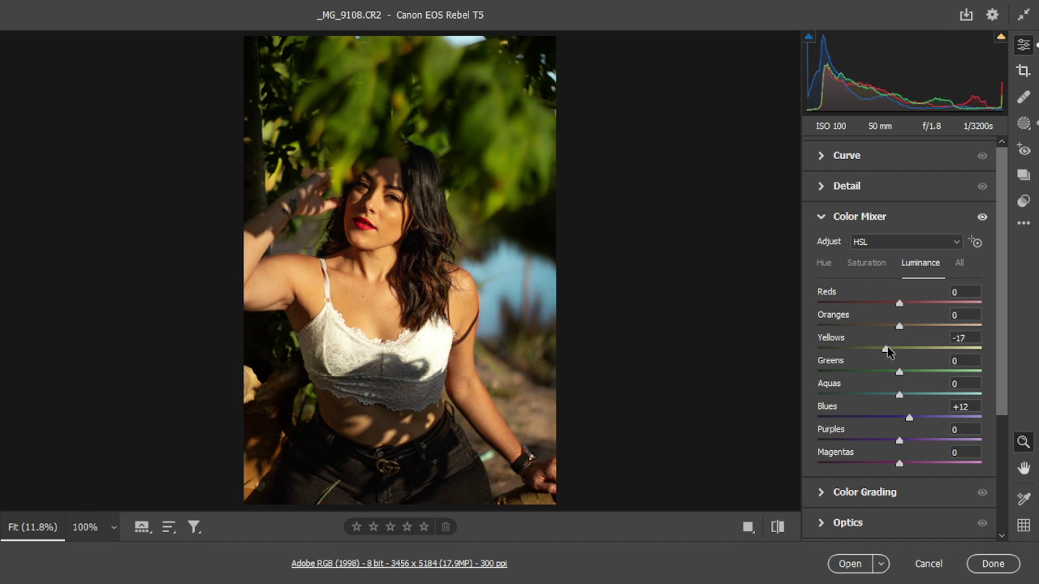
{"action": "mouse_move", "coordinate": [899, 325]}
{"action": "left_mouse_down"}
{"action": "mouse_move", "coordinate": [910, 325]}
{"action": "mouse_move", "coordinate": [892, 327]}
{"action": "left_mouse_up"}
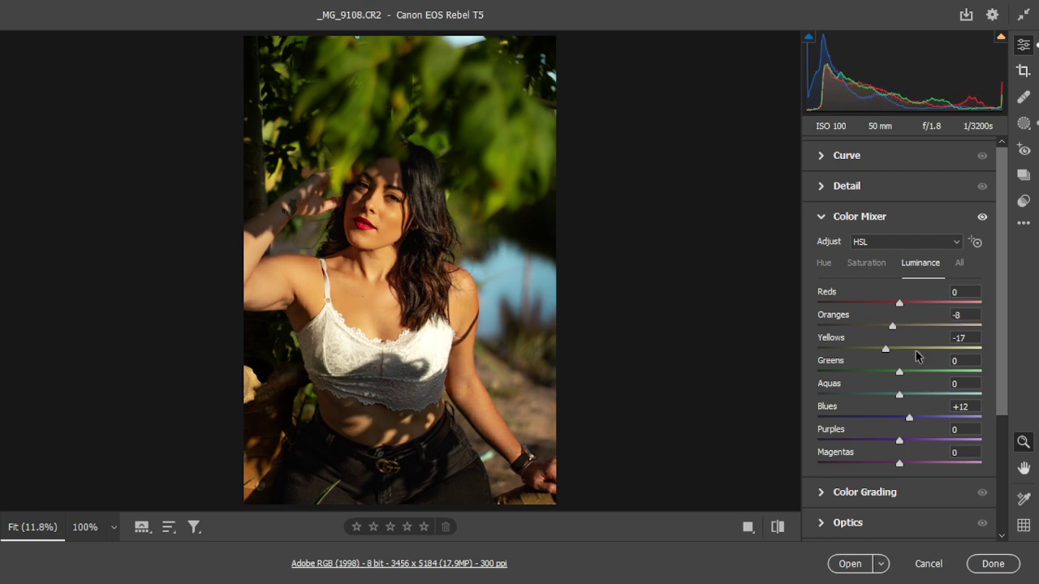
{"action": "left_click_drag", "start_coordinate": [899, 302], "coordinate": [912, 302]}
Step: Set saturation Oranges -7 and Yellows -9, then set the Greens hue to -4
{"action": "left_click", "coordinate": [867, 263]}
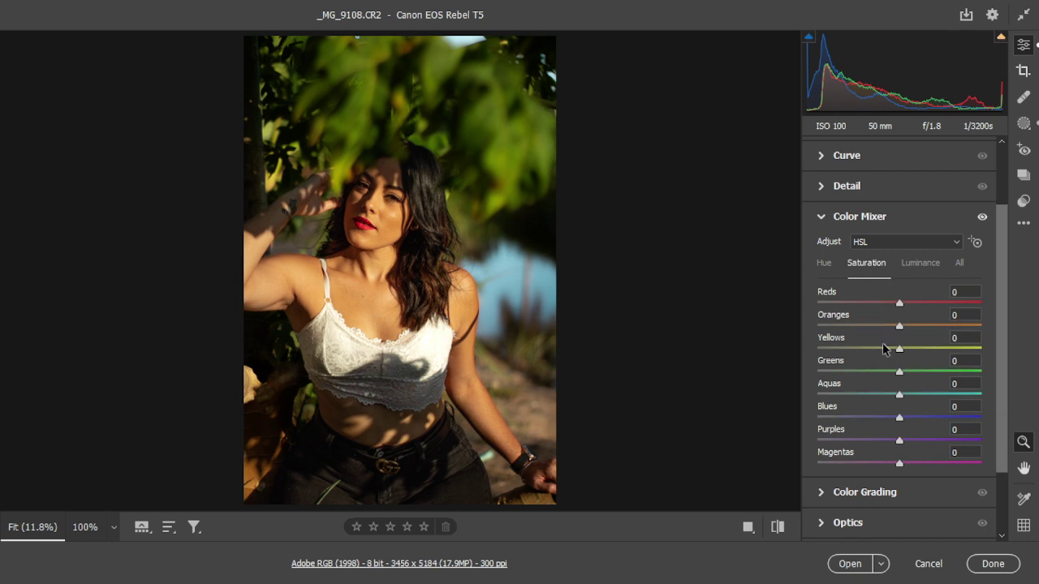
{"action": "mouse_move", "coordinate": [899, 326]}
{"action": "left_mouse_down"}
{"action": "mouse_move", "coordinate": [884, 328]}
{"action": "mouse_move", "coordinate": [881, 350]}
{"action": "mouse_move", "coordinate": [892, 351]}
{"action": "mouse_move", "coordinate": [822, 350]}
{"action": "mouse_move", "coordinate": [892, 358]}
{"action": "left_mouse_up"}
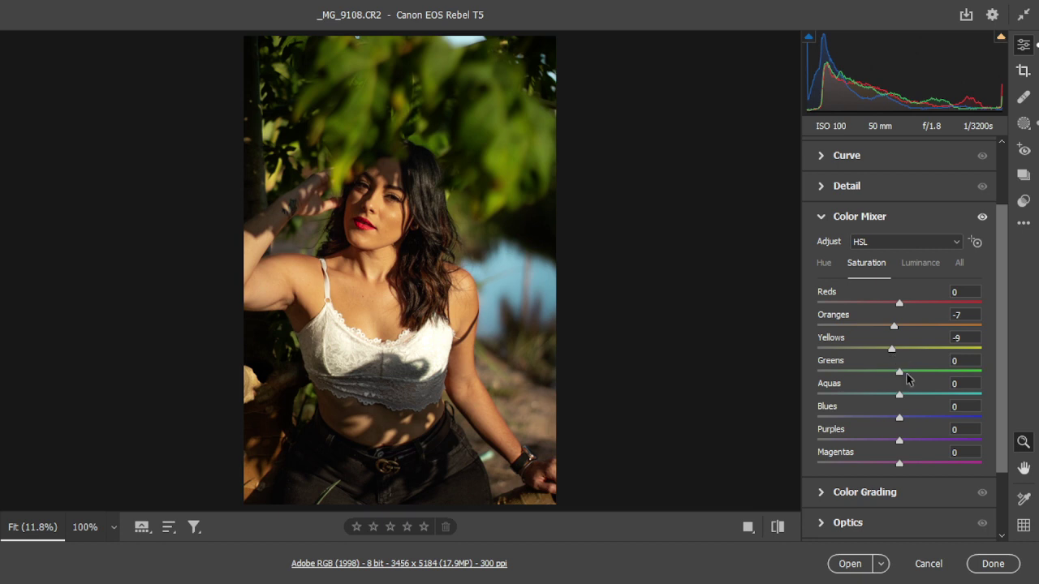
{"action": "mouse_move", "coordinate": [899, 372]}
{"action": "left_mouse_down"}
{"action": "mouse_move", "coordinate": [883, 372]}
{"action": "mouse_move", "coordinate": [914, 378]}
{"action": "left_mouse_up"}
{"action": "left_click", "coordinate": [825, 263]}
{"action": "mouse_move", "coordinate": [898, 373]}
{"action": "left_mouse_down"}
{"action": "mouse_move", "coordinate": [881, 373]}
{"action": "mouse_move", "coordinate": [908, 373]}
{"action": "mouse_move", "coordinate": [898, 377]}
{"action": "left_mouse_up"}
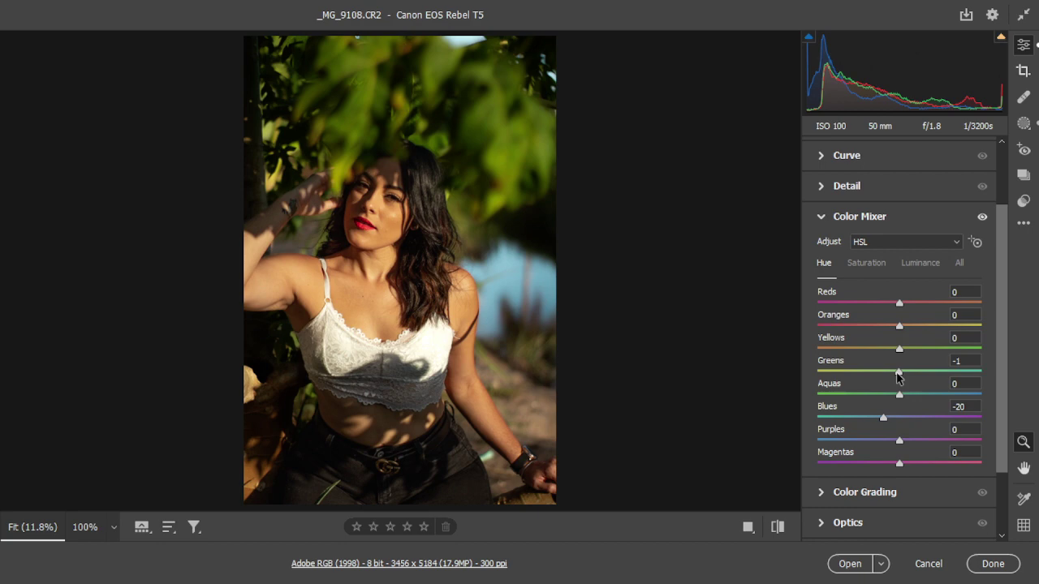
{"action": "left_click_drag", "start_coordinate": [898, 377], "coordinate": [897, 374]}
Step: Zoom to 100% on the face and heal two lower-cheek blemishes, starting with a size-5 brush
{"action": "left_click", "coordinate": [408, 236]}
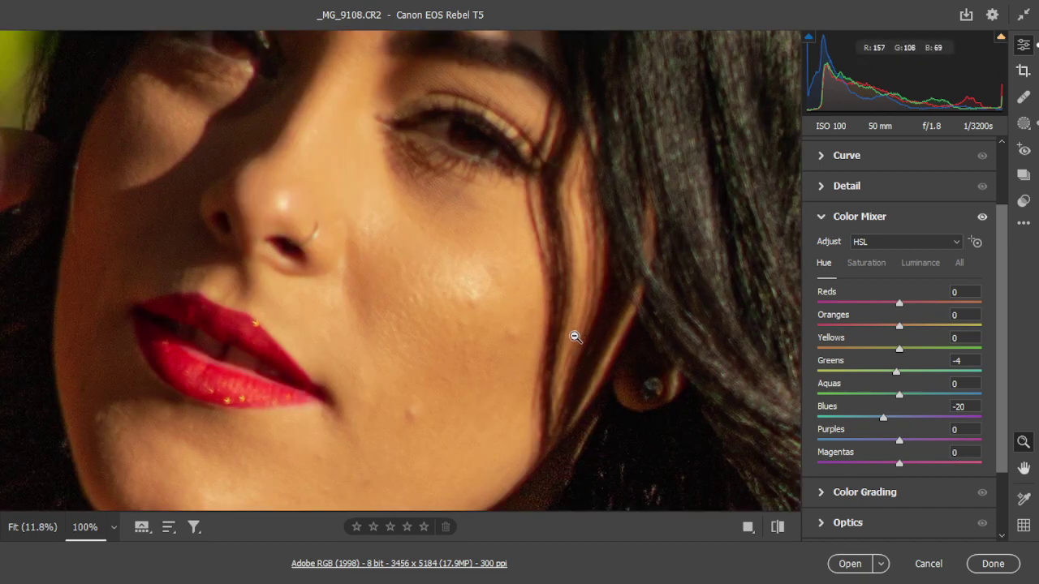
{"action": "left_click", "coordinate": [1023, 98]}
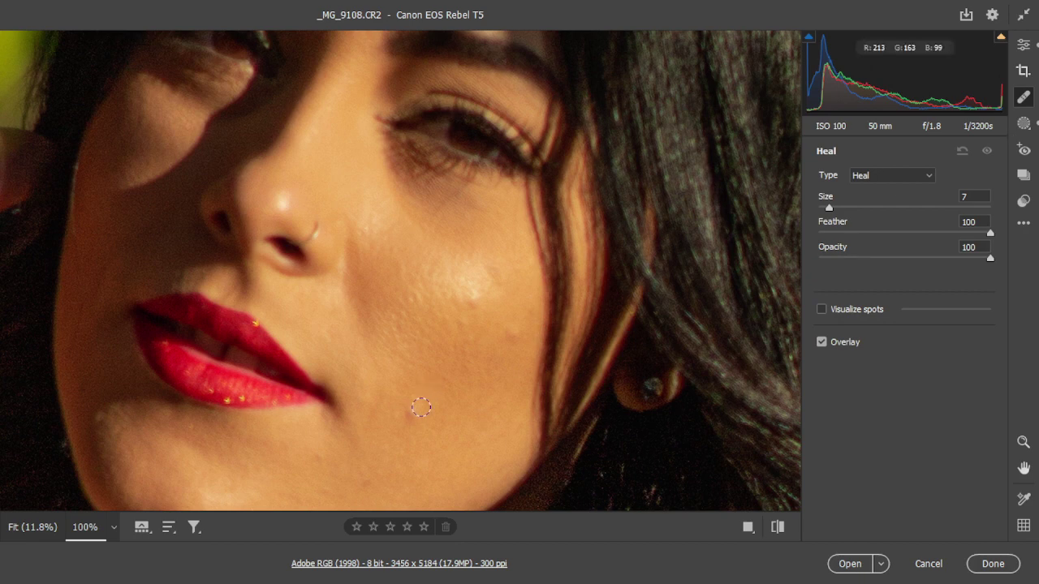
{"action": "key", "text": "bracketleft"}
{"action": "key", "text": "bracketleft"}
{"action": "left_click", "coordinate": [410, 414]}
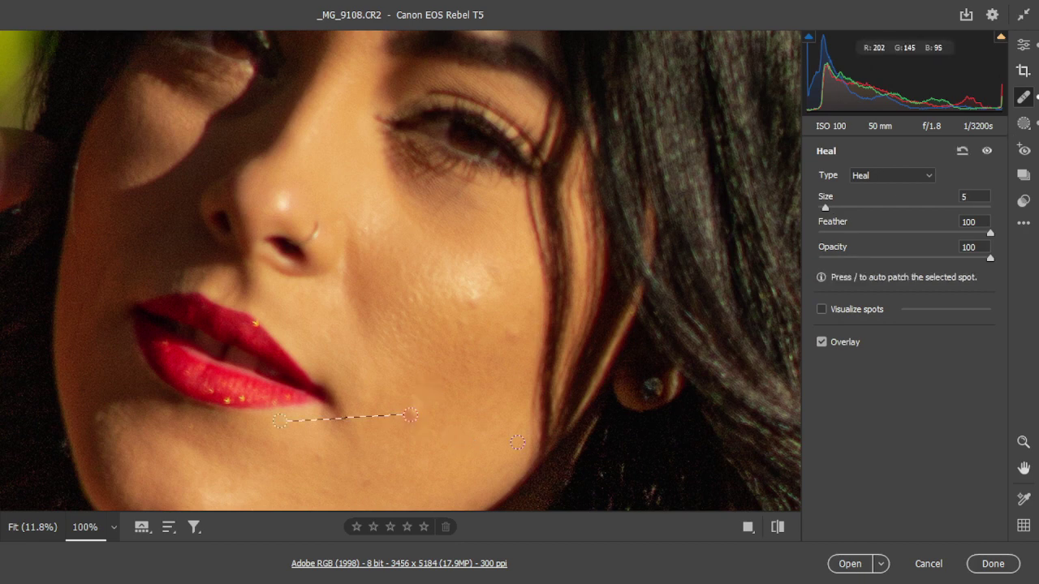
{"action": "key", "text": "Escape"}
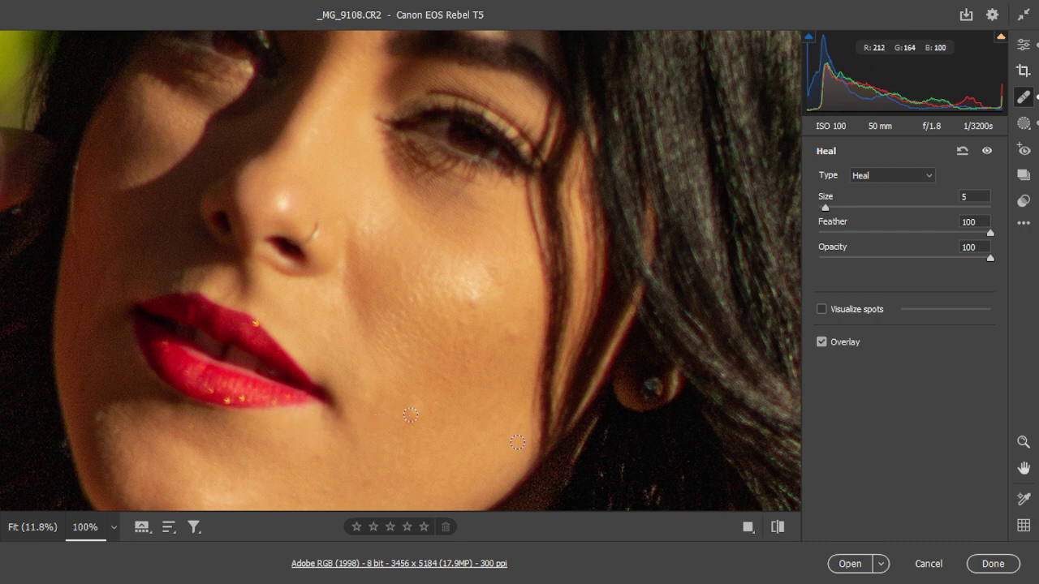
{"action": "key", "text": "bracketright"}
{"action": "left_click", "coordinate": [510, 331]}
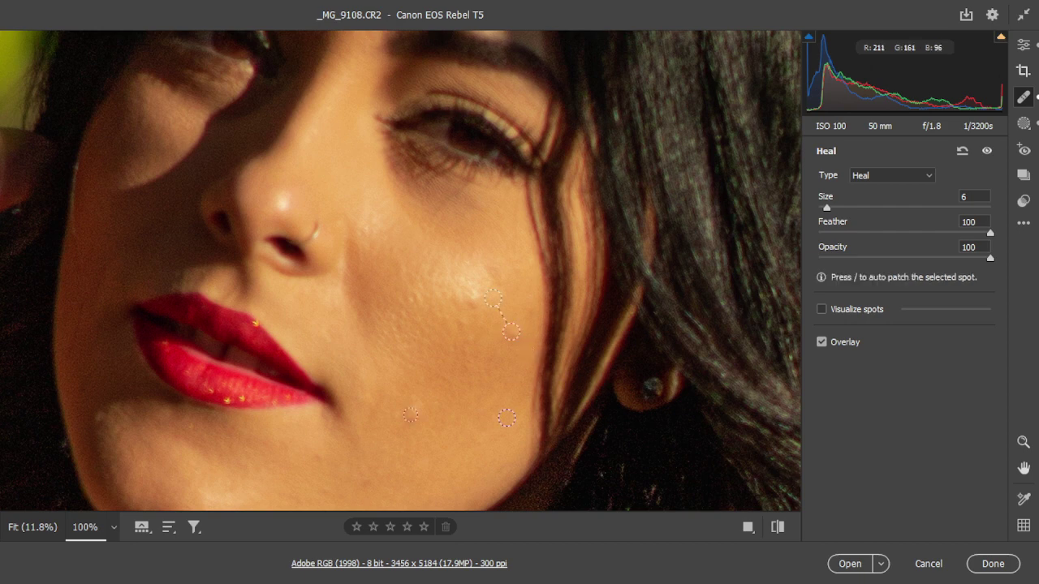
{"action": "key", "text": "Escape"}
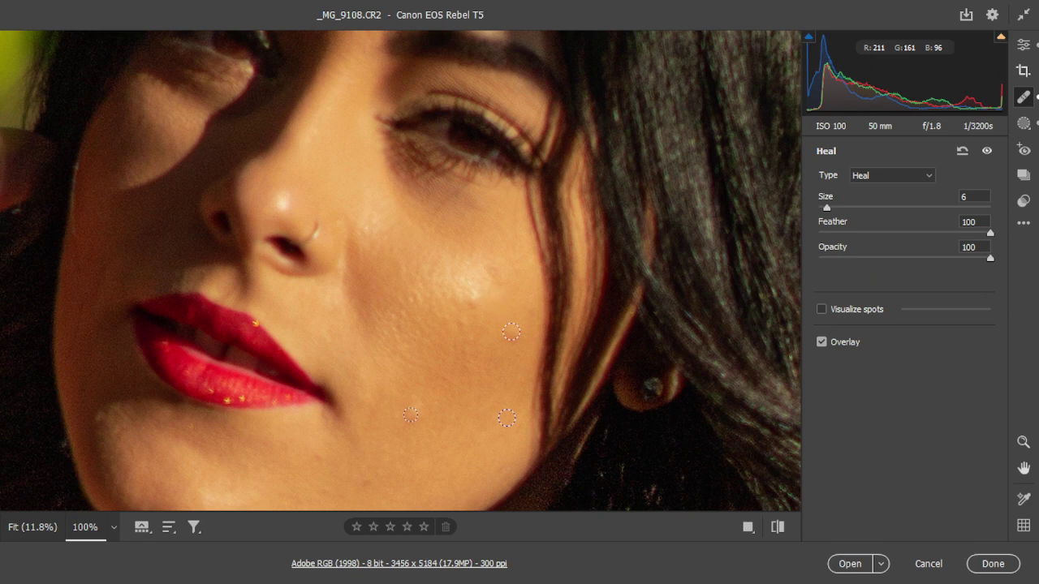
Step: Heal three more small blemishes across the cheek, resizing the brush between spots
{"action": "key", "text": "bracketright"}
{"action": "left_click", "coordinate": [474, 302]}
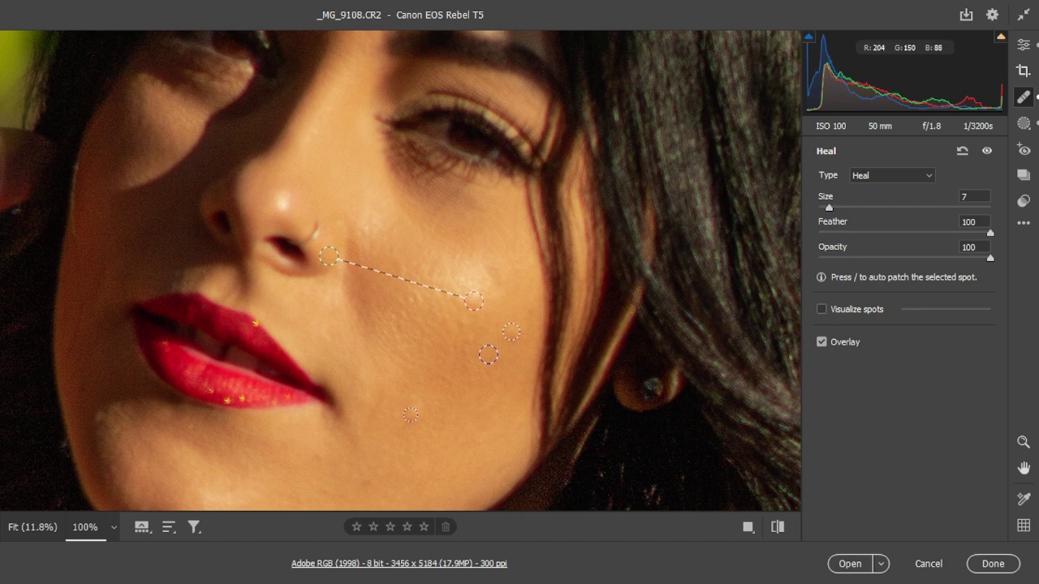
{"action": "key", "text": "Escape"}
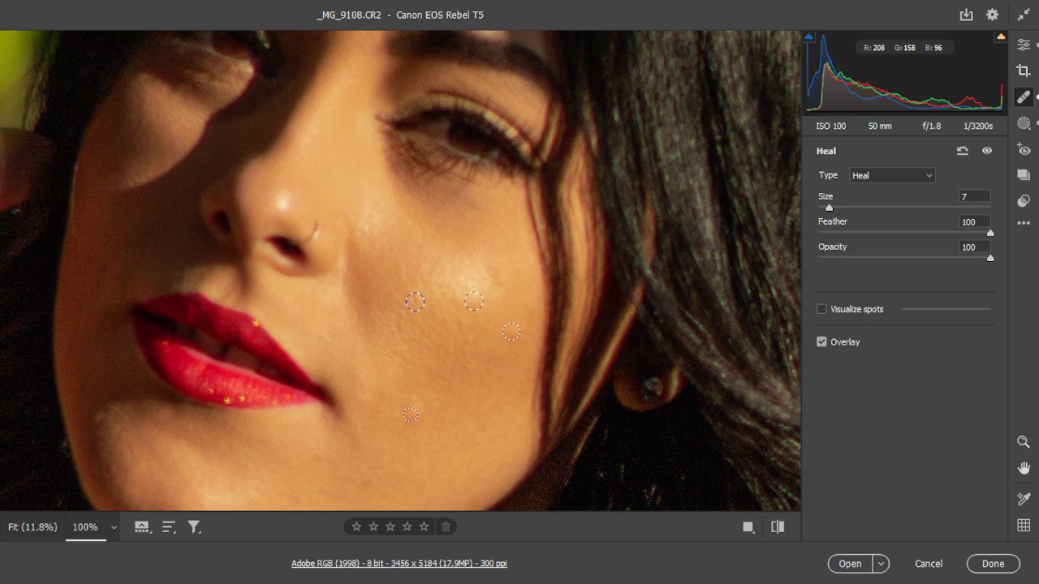
{"action": "key", "text": "bracketleft"}
{"action": "key", "text": "bracketleft"}
{"action": "key", "text": "bracketleft"}
{"action": "left_click", "coordinate": [416, 300]}
{"action": "left_click", "coordinate": [481, 356]}
{"action": "key", "text": "z"}
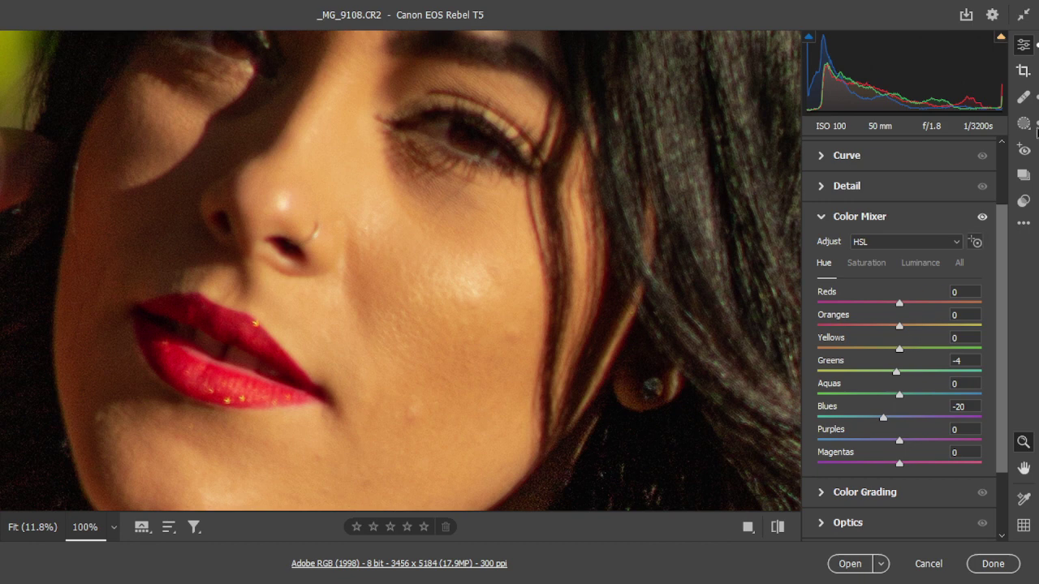
Step: Select the chin heal spot and enlarge it slightly
{"action": "left_click", "coordinate": [1023, 99]}
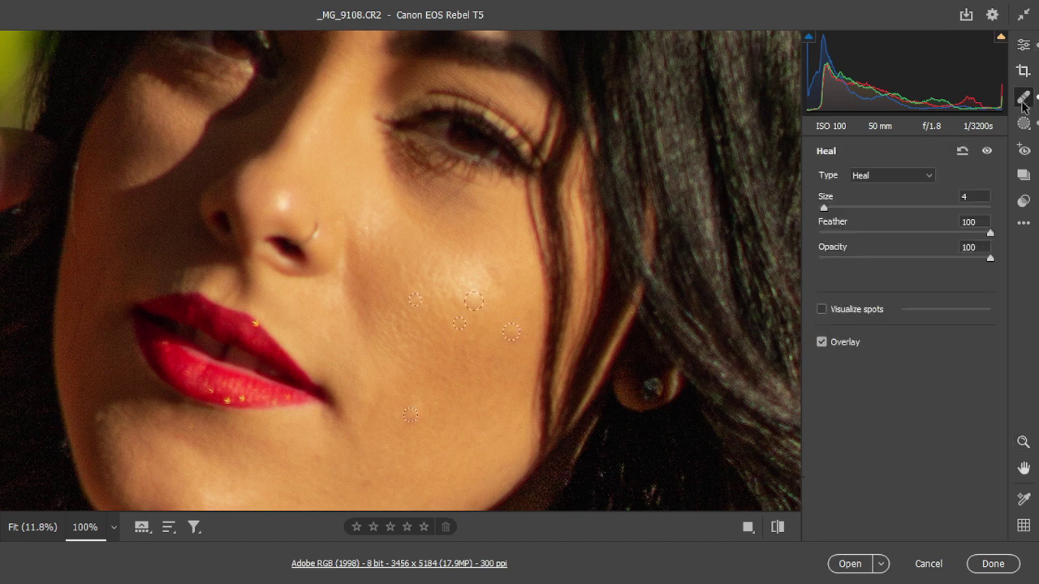
{"action": "left_click", "coordinate": [412, 417]}
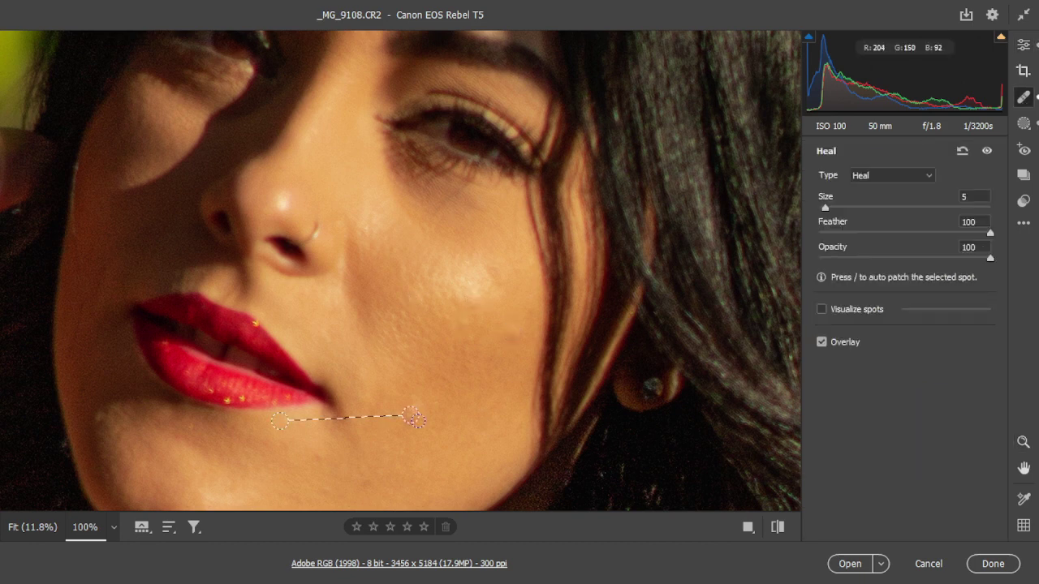
{"action": "key", "text": "bracketright"}
{"action": "key", "text": "Escape"}
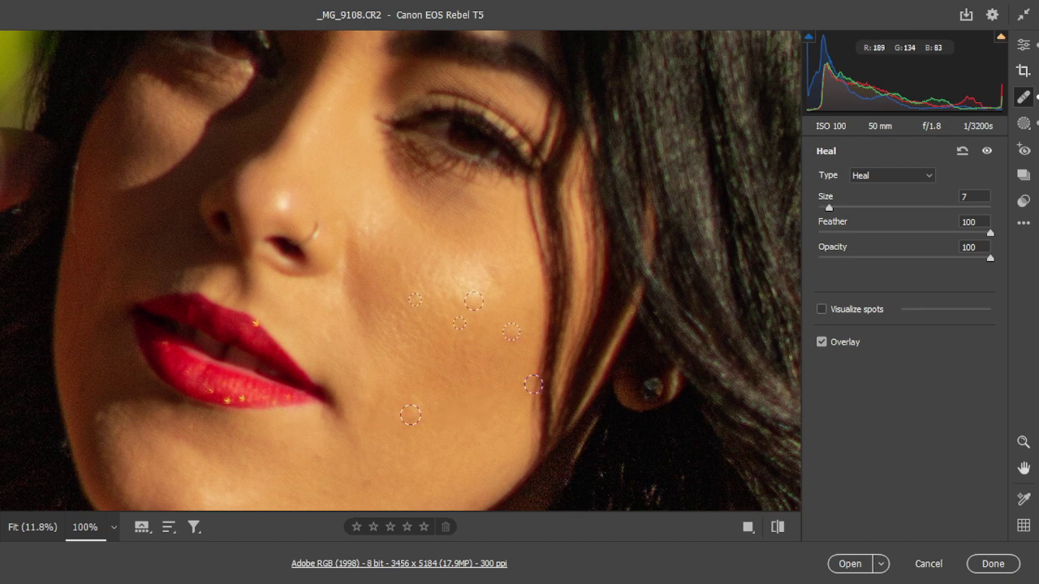
Step: Zoom back out to fit the whole portrait in view
{"action": "key", "text": "z"}
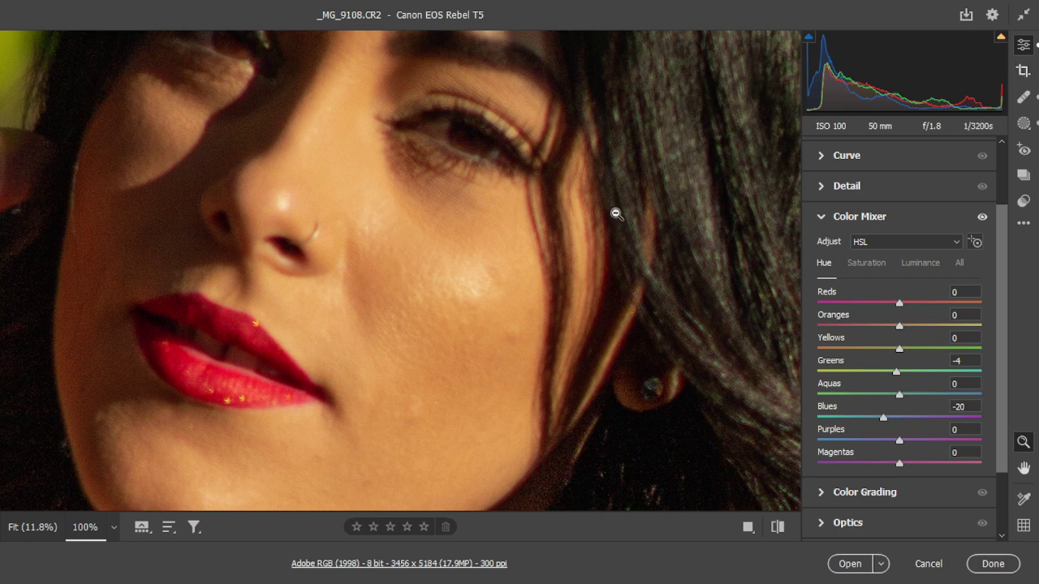
{"action": "scroll", "coordinate": [614, 203], "scroll_direction": "down", "scroll_amount": 2}
{"action": "scroll", "coordinate": [615, 255], "scroll_direction": "down", "scroll_amount": 3}
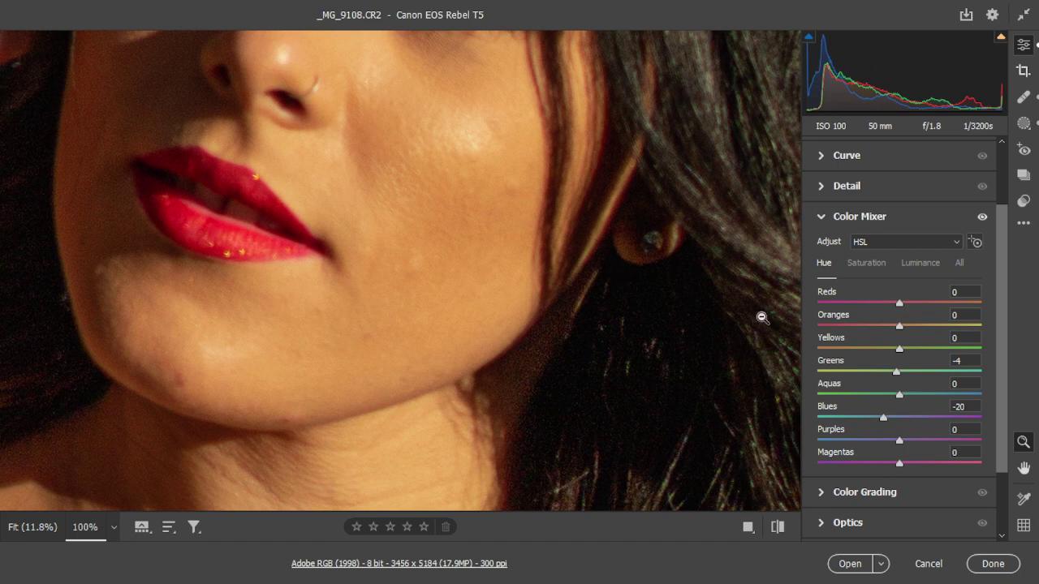
{"action": "left_click", "coordinate": [533, 273], "text": "alt"}
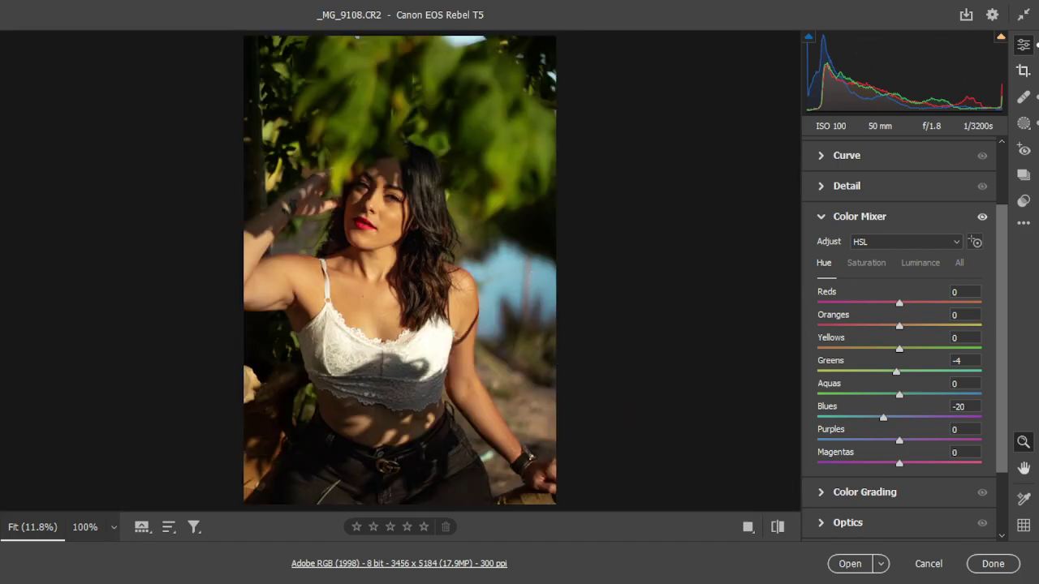
{"action": "key", "text": "Return"}
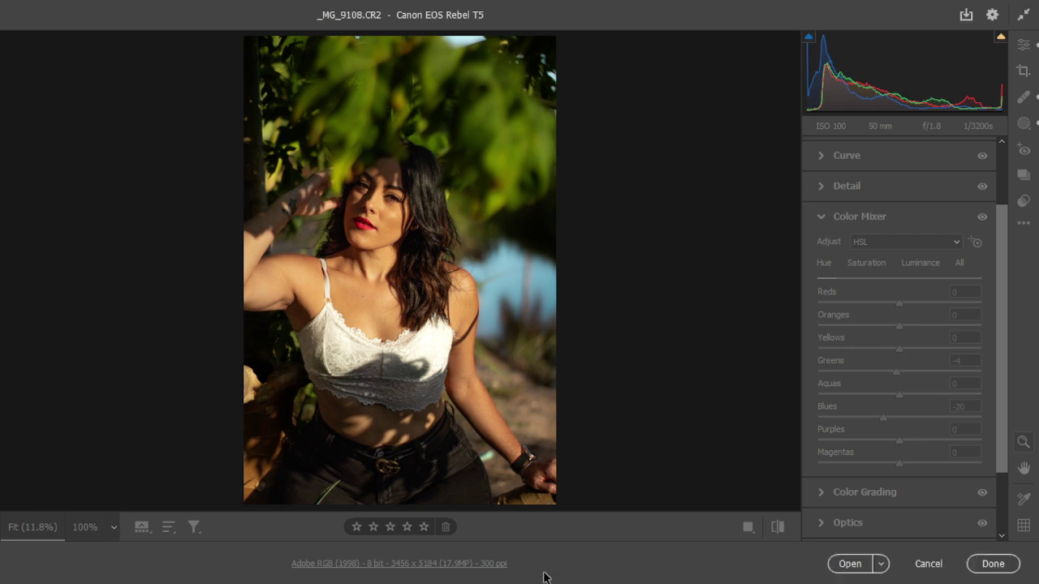
Step: In Detail, raise Sharpening from 40 to 48 and Noise Reduction from 0 to 15
{"action": "left_click", "coordinate": [824, 214]}
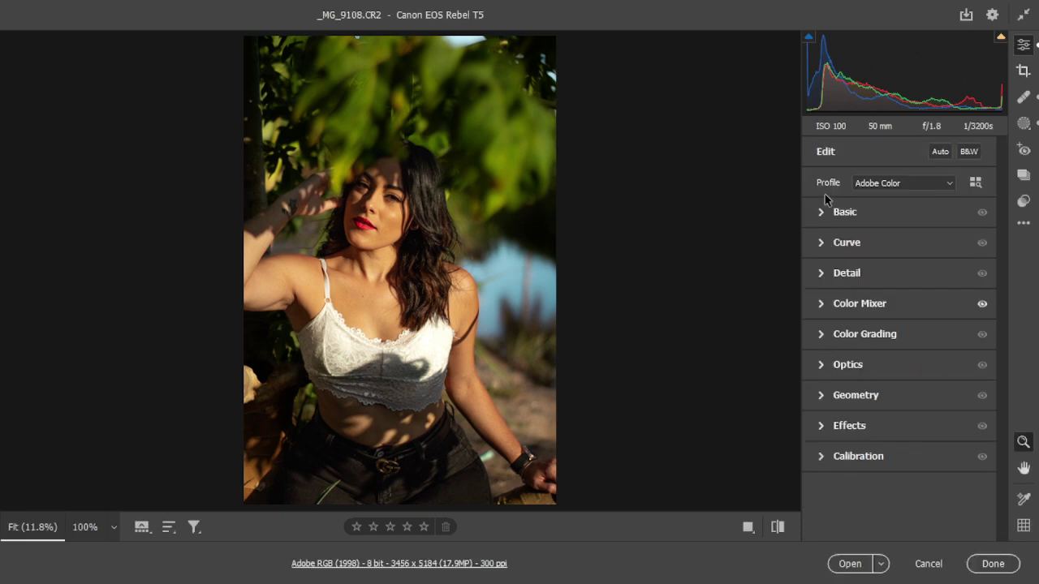
{"action": "left_click", "coordinate": [822, 276]}
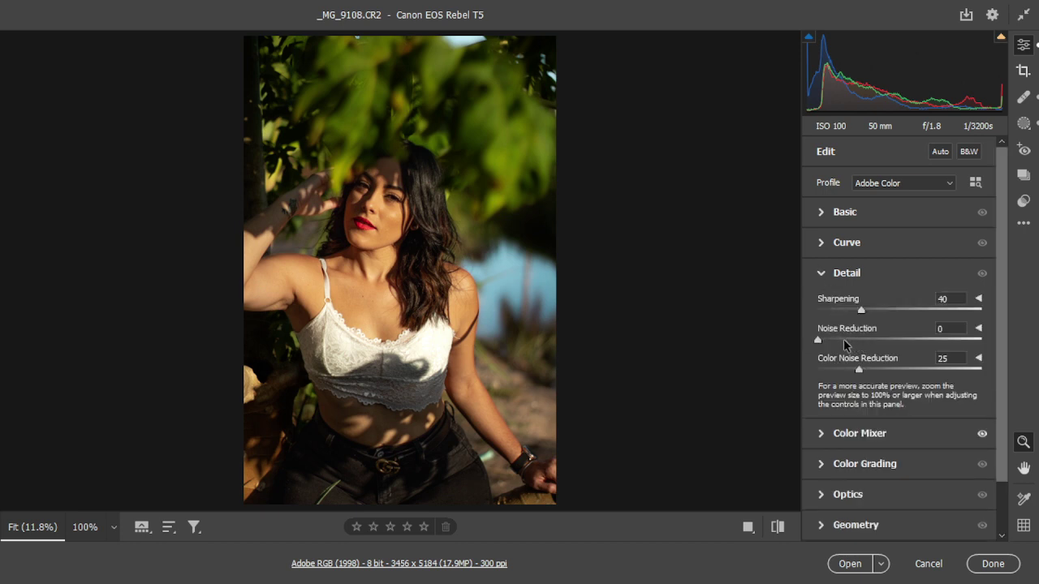
{"action": "left_click_drag", "start_coordinate": [861, 310], "coordinate": [885, 316]}
{"action": "left_click_drag", "start_coordinate": [817, 340], "coordinate": [846, 343]}
{"action": "left_click", "coordinate": [822, 273]}
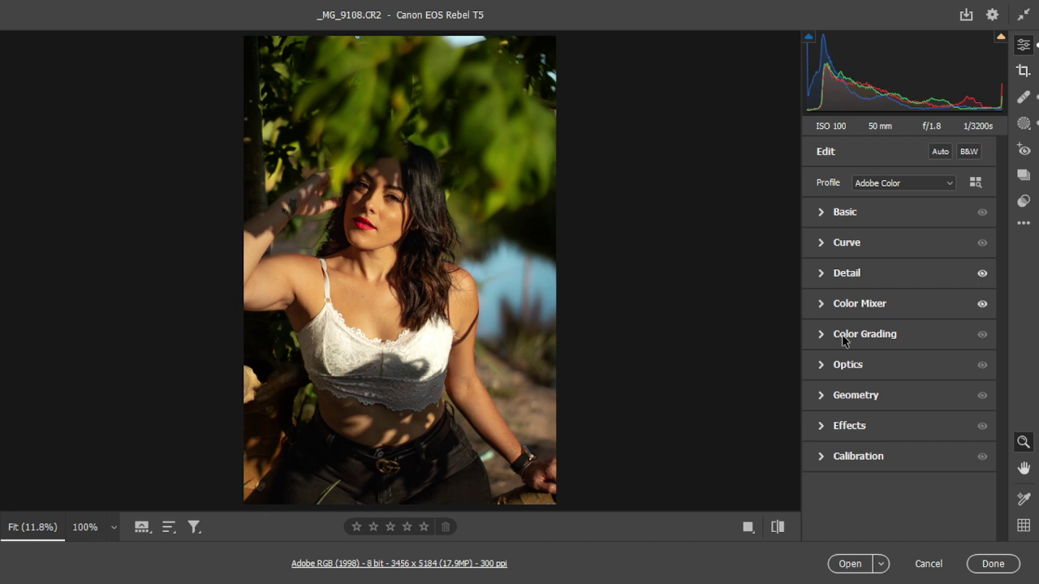
Step: Lift the blue curve's black point and move the red curve's white point to 252
{"action": "left_click", "coordinate": [821, 244]}
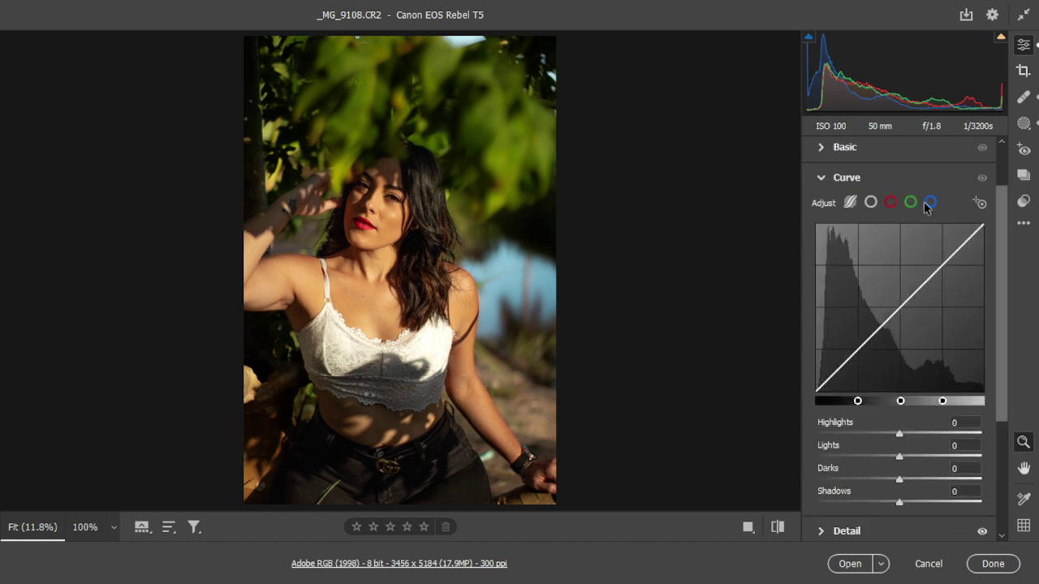
{"action": "left_click", "coordinate": [929, 203]}
{"action": "left_click_drag", "start_coordinate": [817, 391], "coordinate": [815, 385]}
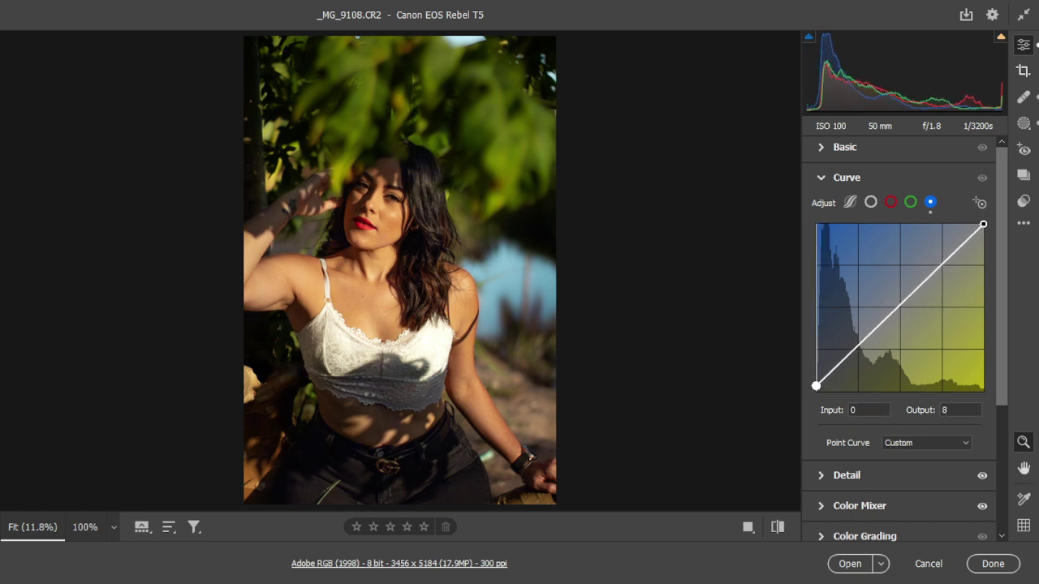
{"action": "left_click", "coordinate": [890, 202]}
{"action": "left_click_drag", "start_coordinate": [984, 224], "coordinate": [979, 224]}
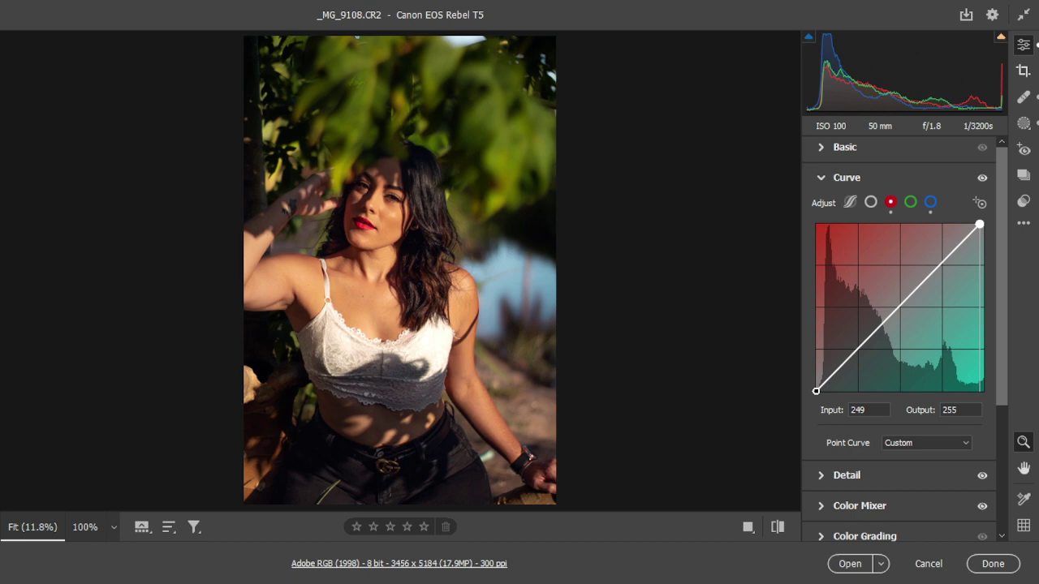
{"action": "left_click_drag", "start_coordinate": [980, 224], "coordinate": [981, 224]}
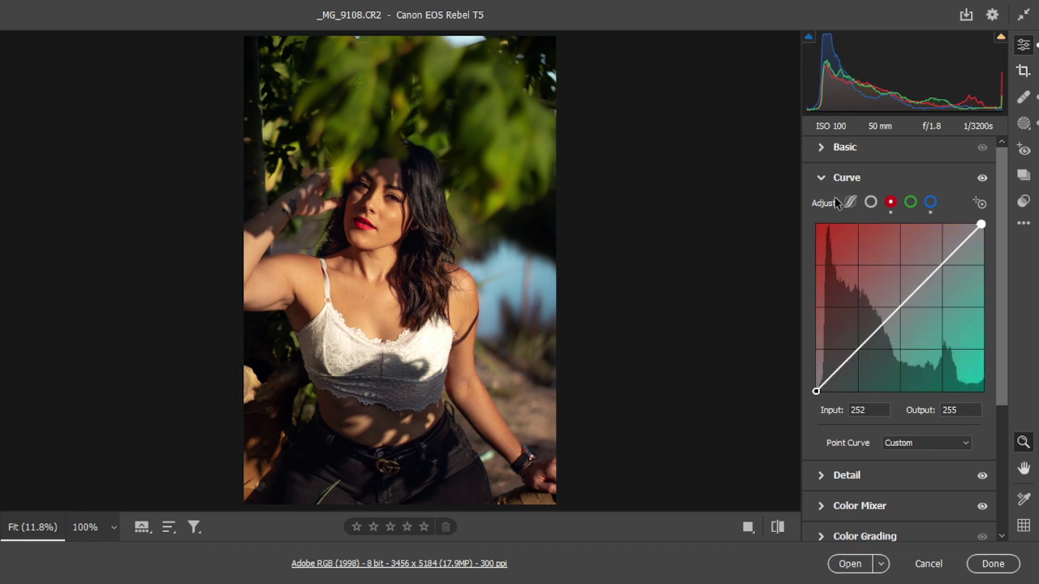
Step: Toggle the curve adjustments off and on to compare, then apply all edits and close
{"action": "left_click", "coordinate": [981, 179]}
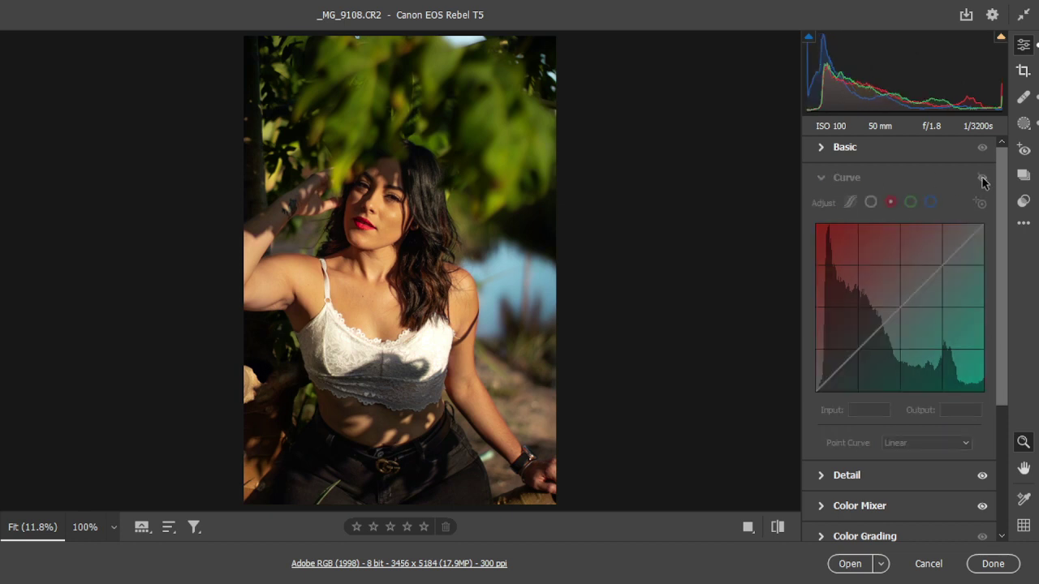
{"action": "left_click", "coordinate": [982, 178]}
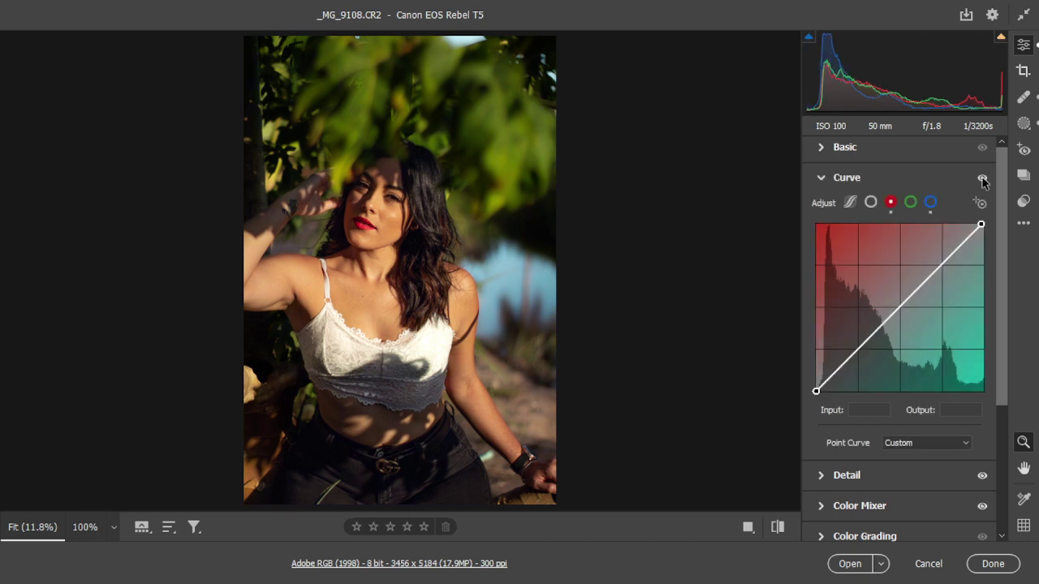
{"action": "left_click", "coordinate": [982, 179]}
{"action": "left_click", "coordinate": [982, 179]}
{"action": "left_click", "coordinate": [821, 179]}
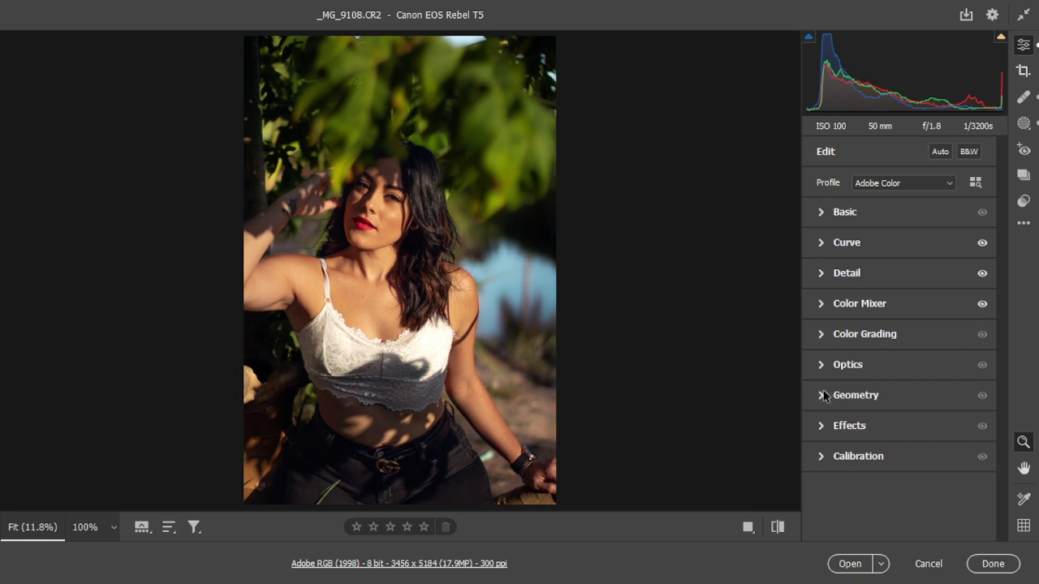
{"action": "key", "text": "Return"}
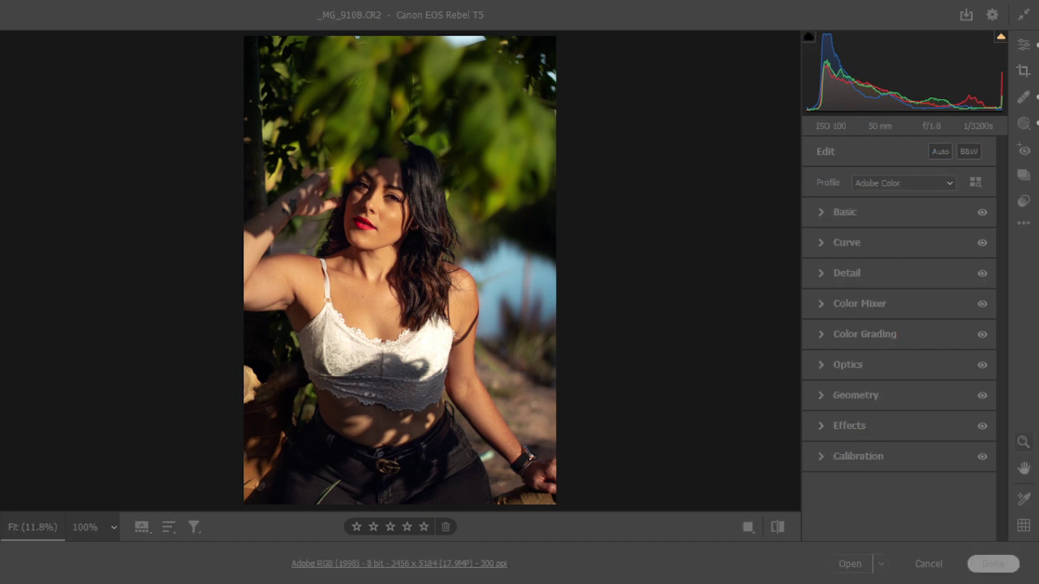